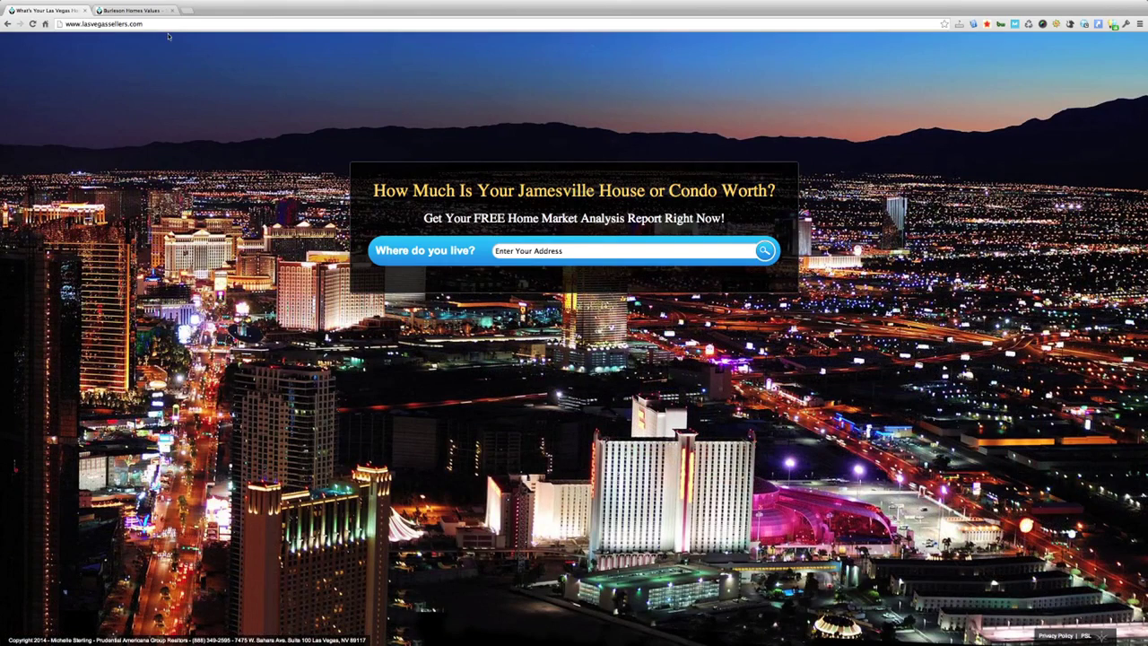
Step: Switch to the admin leads page showing the Homepage Wallpaper dialog
left_click(144, 11)
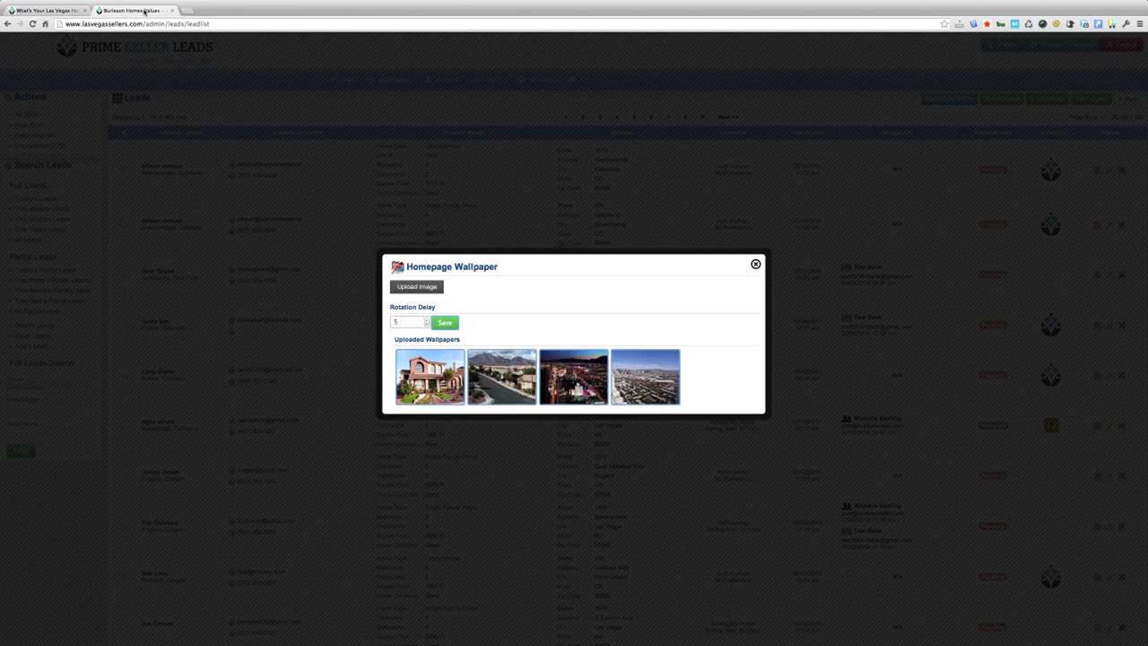
left_click(755, 269)
mouse_move(548, 83)
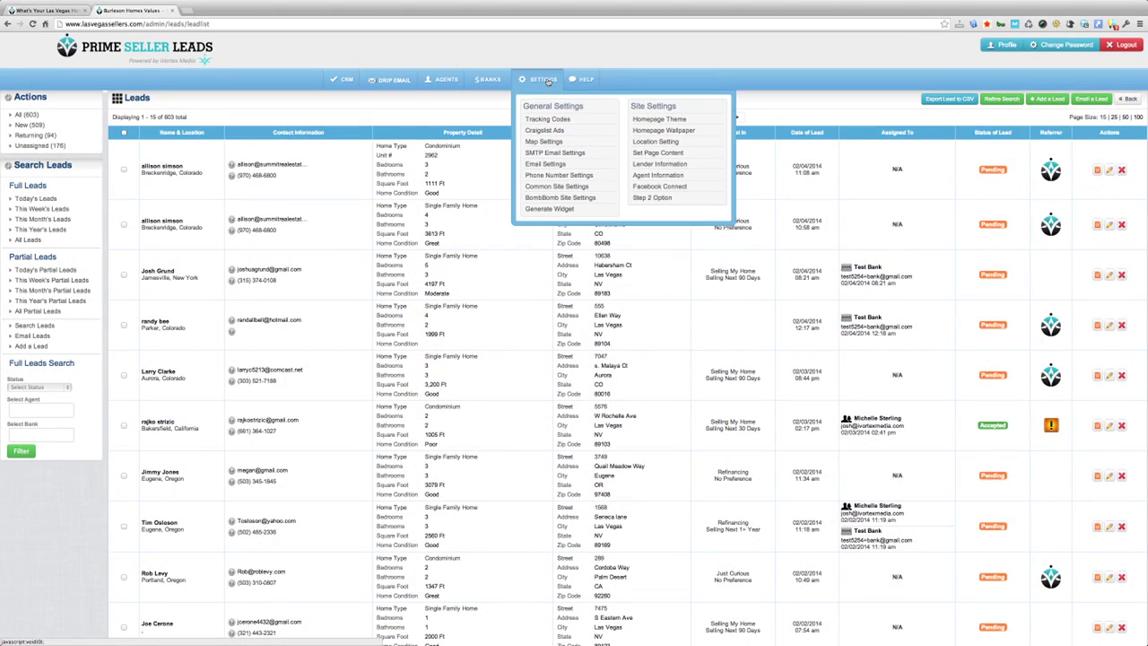
left_click(657, 131)
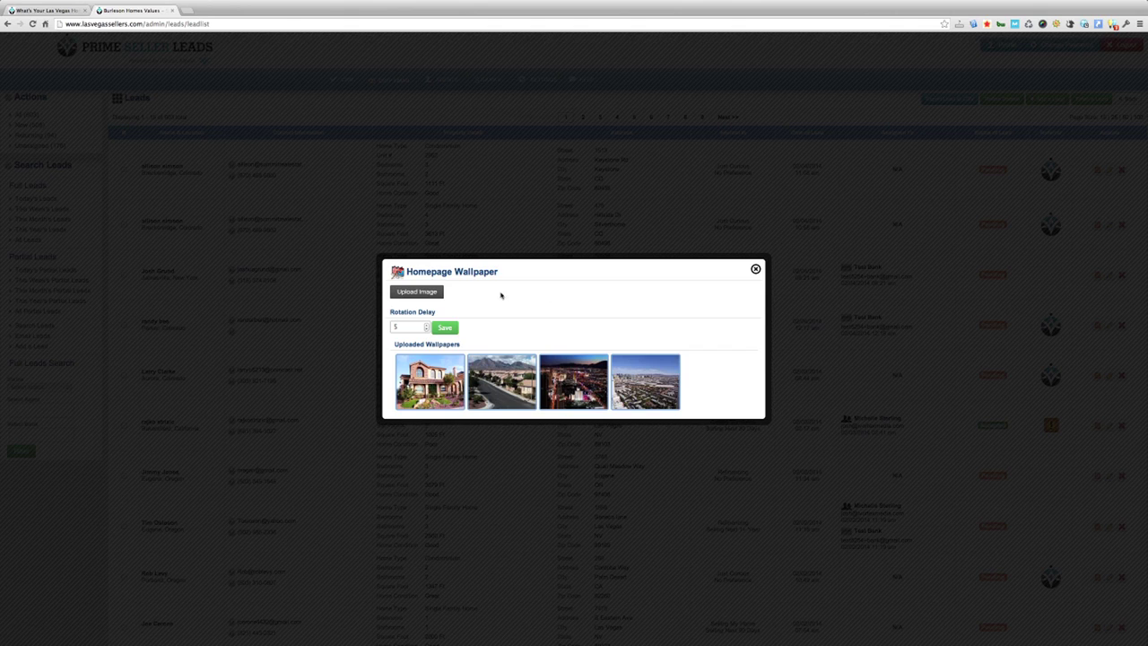
Step: Upload 6810320_ml.jpg as a new homepage wallpaper
left_click(419, 293)
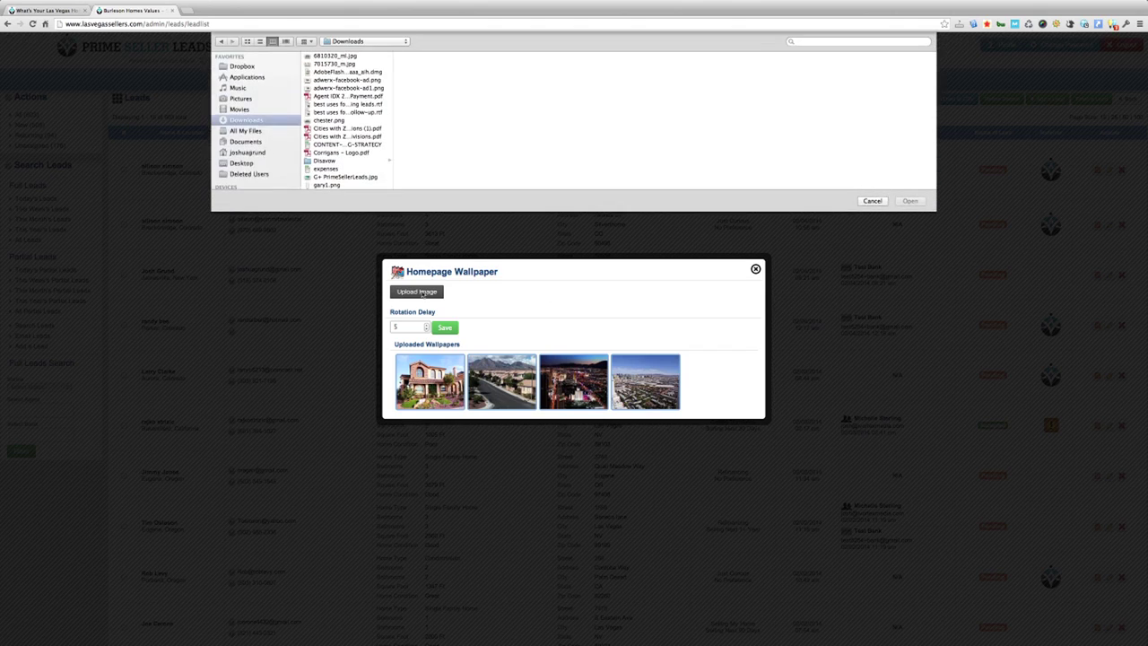
left_click(346, 57)
double_click(346, 56)
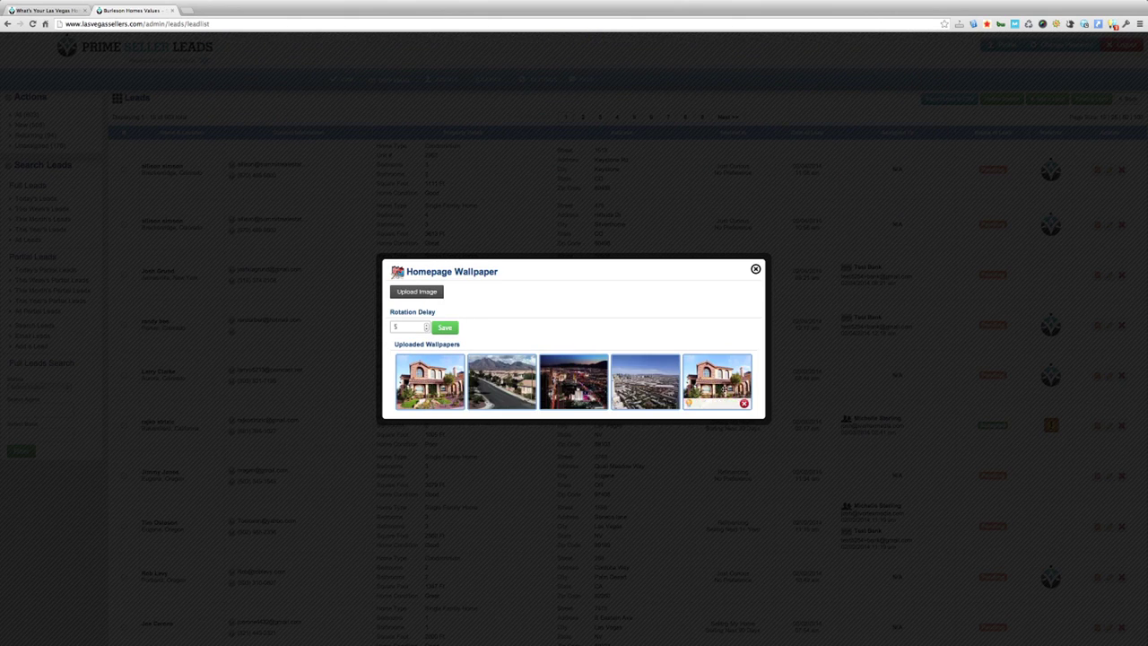
Step: Reorder the wallpapers, moving the new house photo earlier and the night city image last
left_click_drag(685, 386, 613, 386)
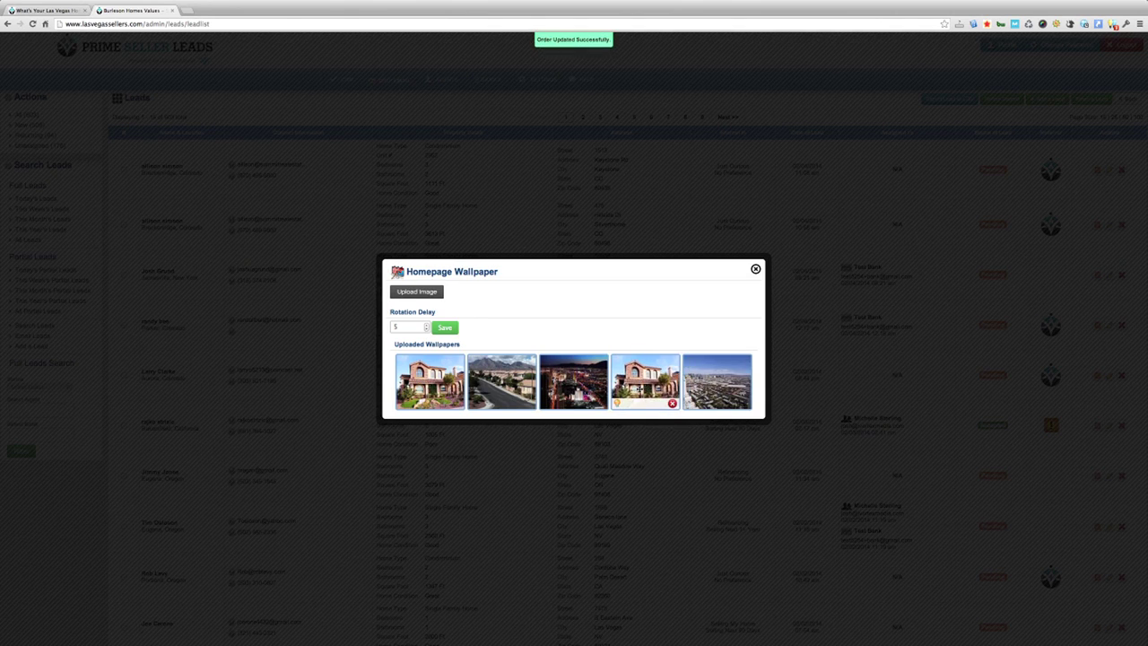
left_click_drag(585, 389, 721, 388)
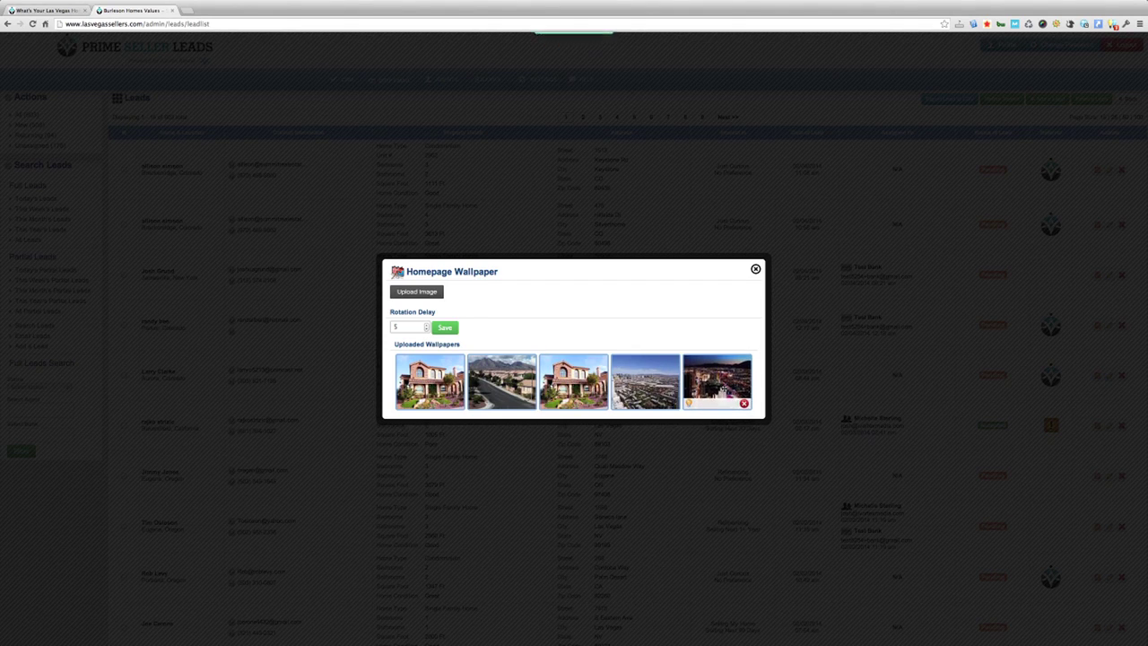
left_click(413, 328)
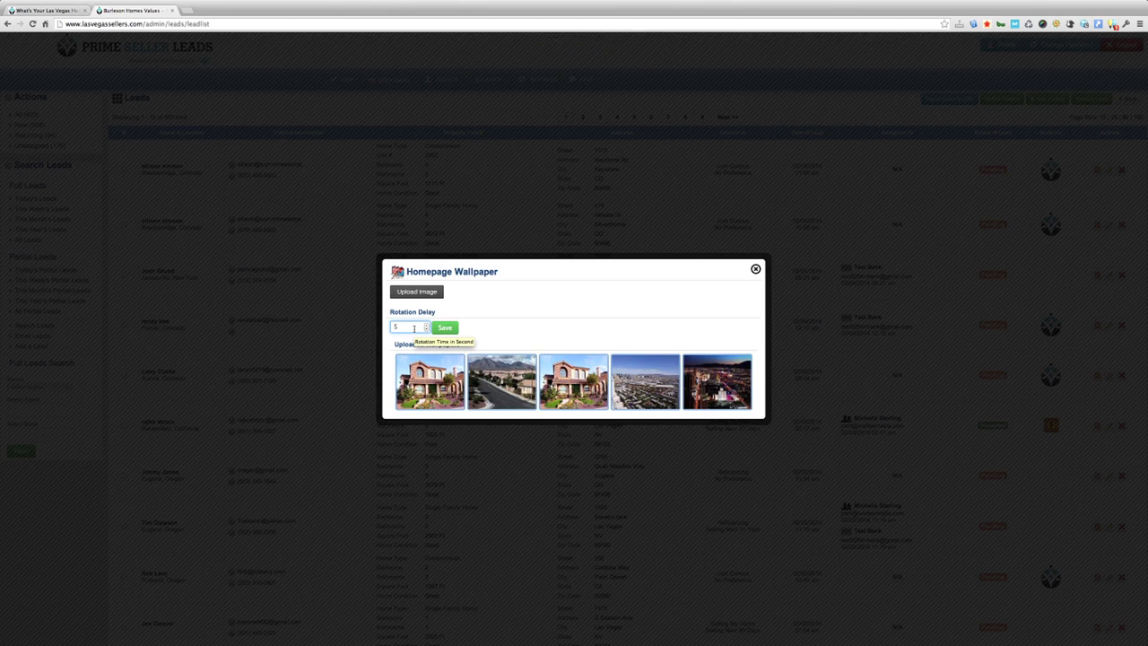
Step: Change the rotation delay from 5 to 6 and delete the duplicate house wallpaper
left_click_drag(414, 329, 388, 327)
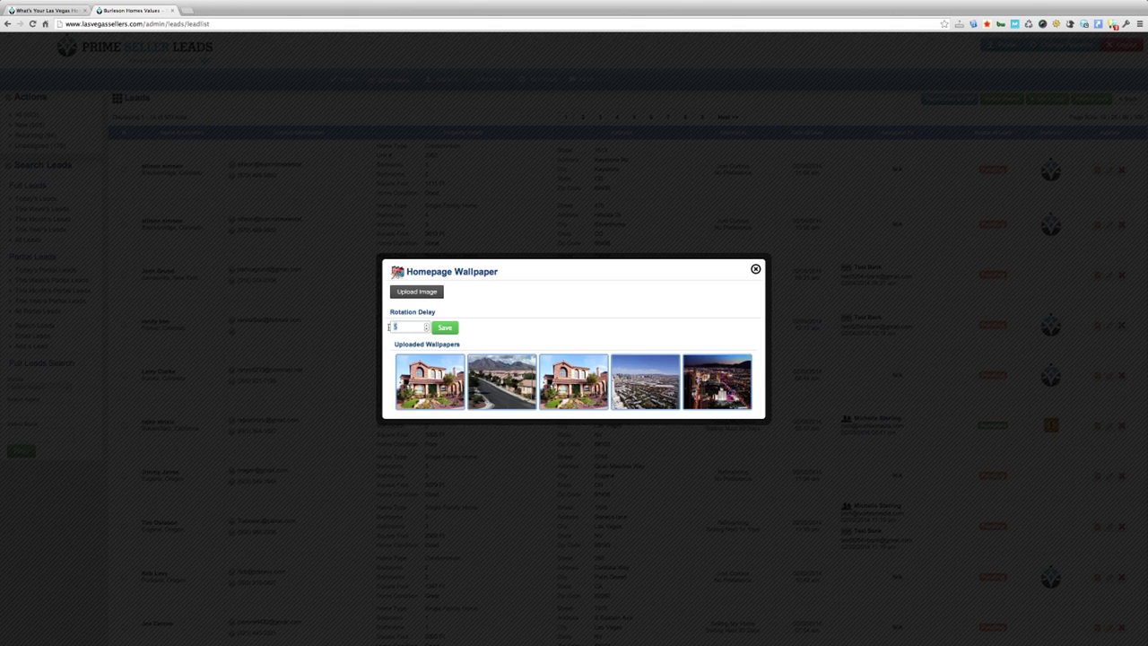
type("6")
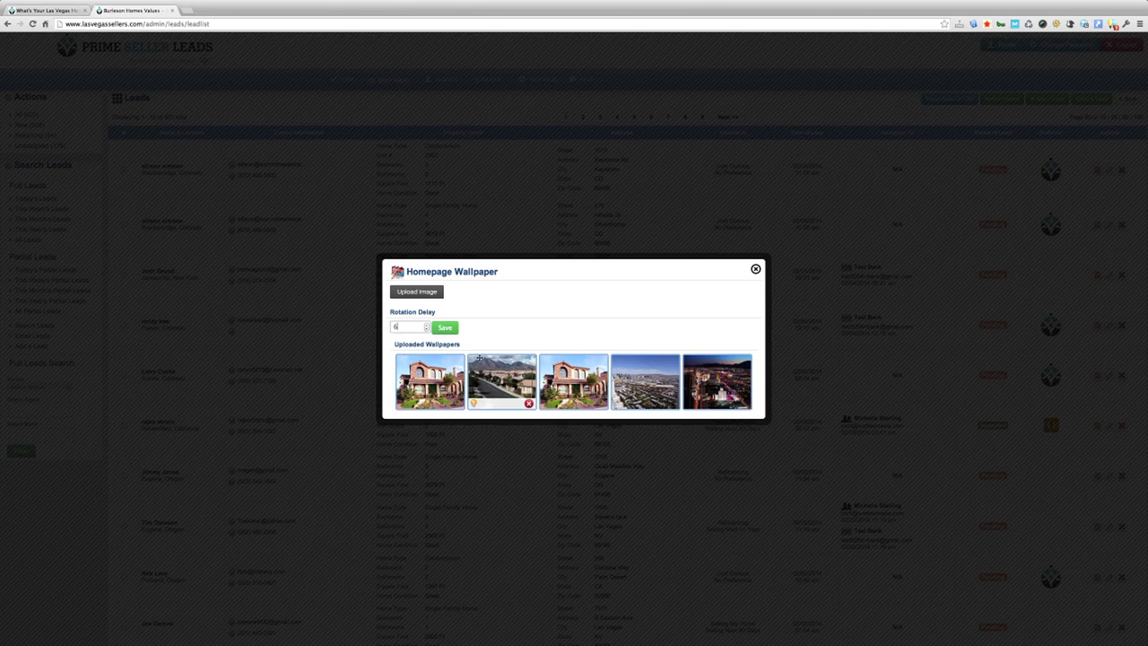
mouse_move(456, 362)
mouse_move(549, 397)
left_click(600, 405)
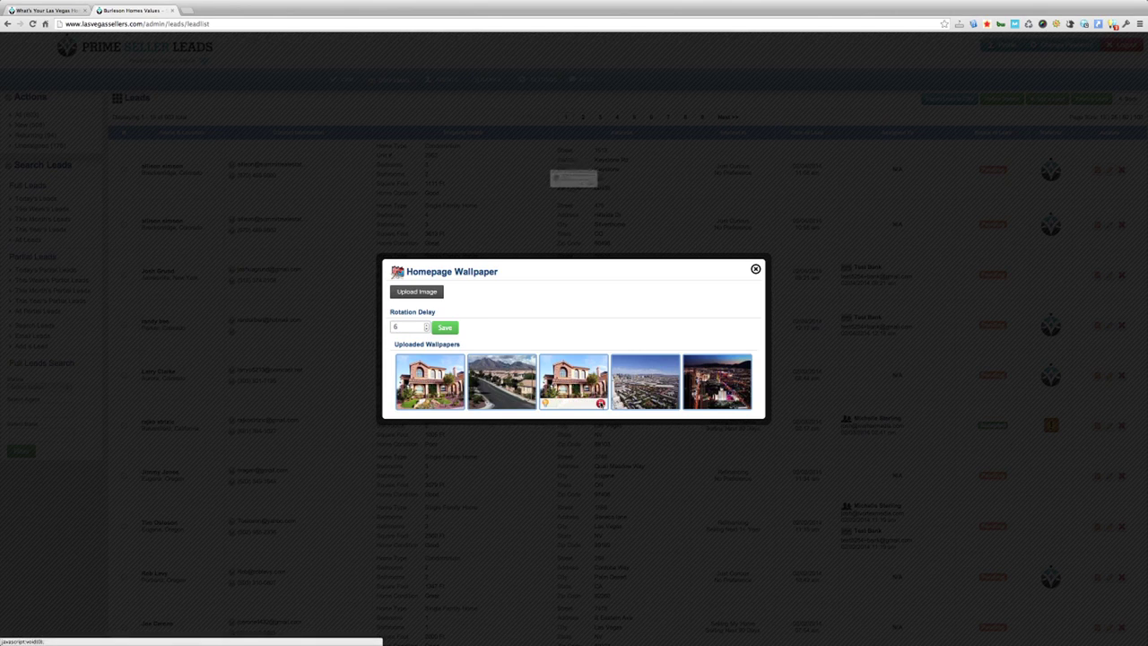
left_click(639, 200)
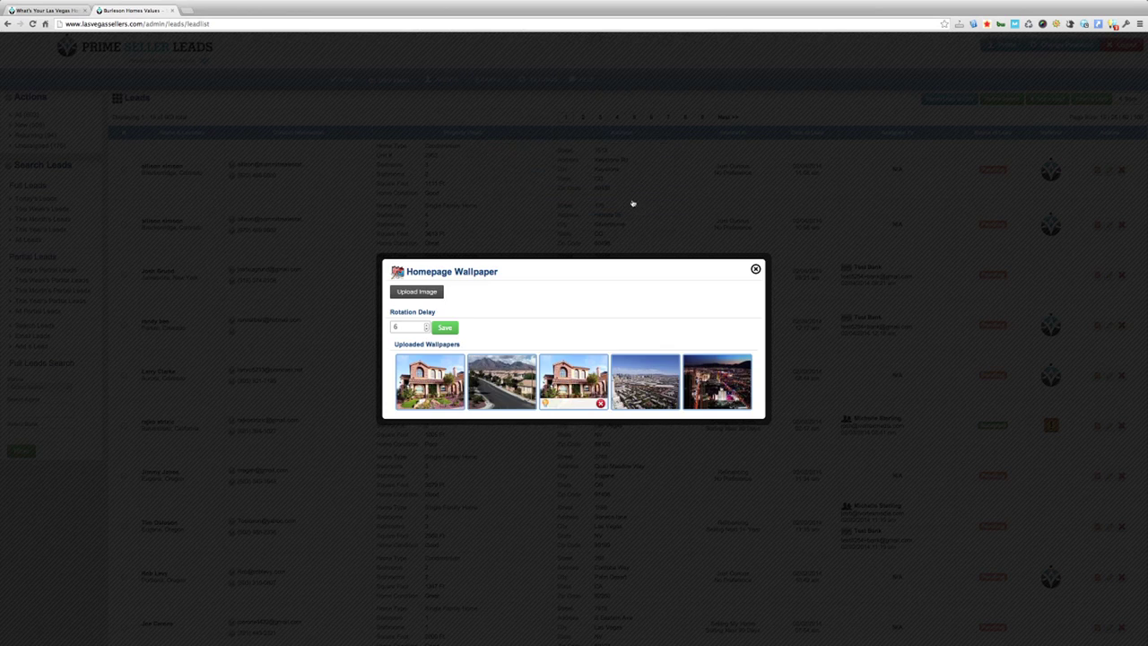
Step: Save the 6-second rotation delay and reload the live homepage to see the wallpapers
left_click(445, 328)
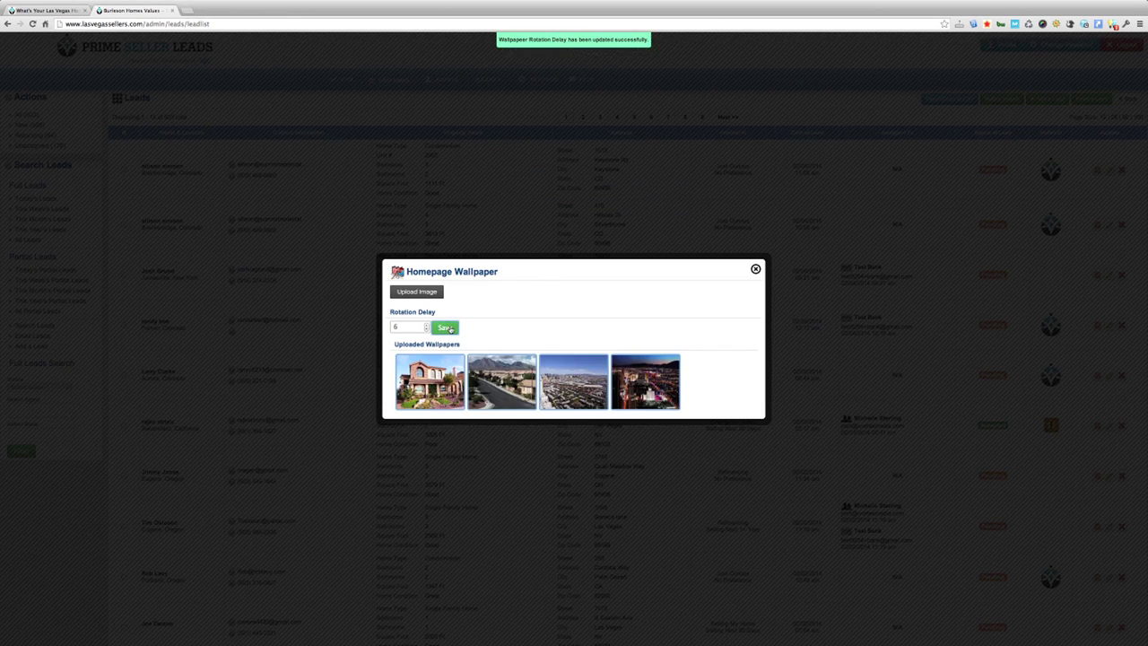
left_click(45, 10)
left_click(33, 24)
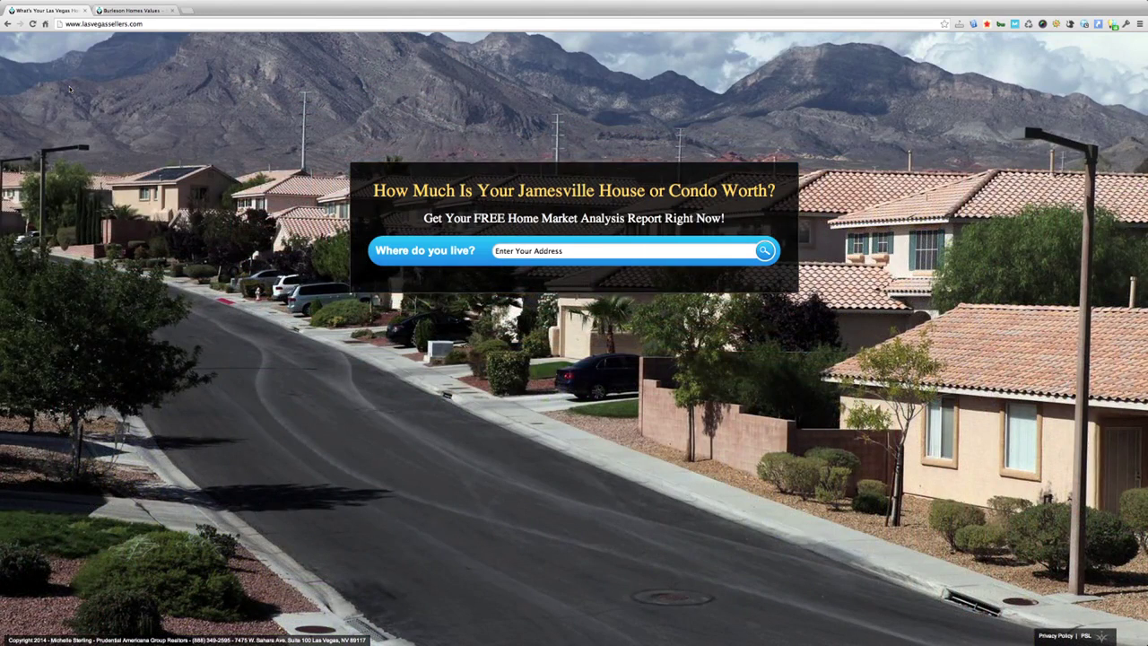
Step: Close the Homepage Wallpaper dialog in the admin tab and go back to the live homepage
left_click(117, 11)
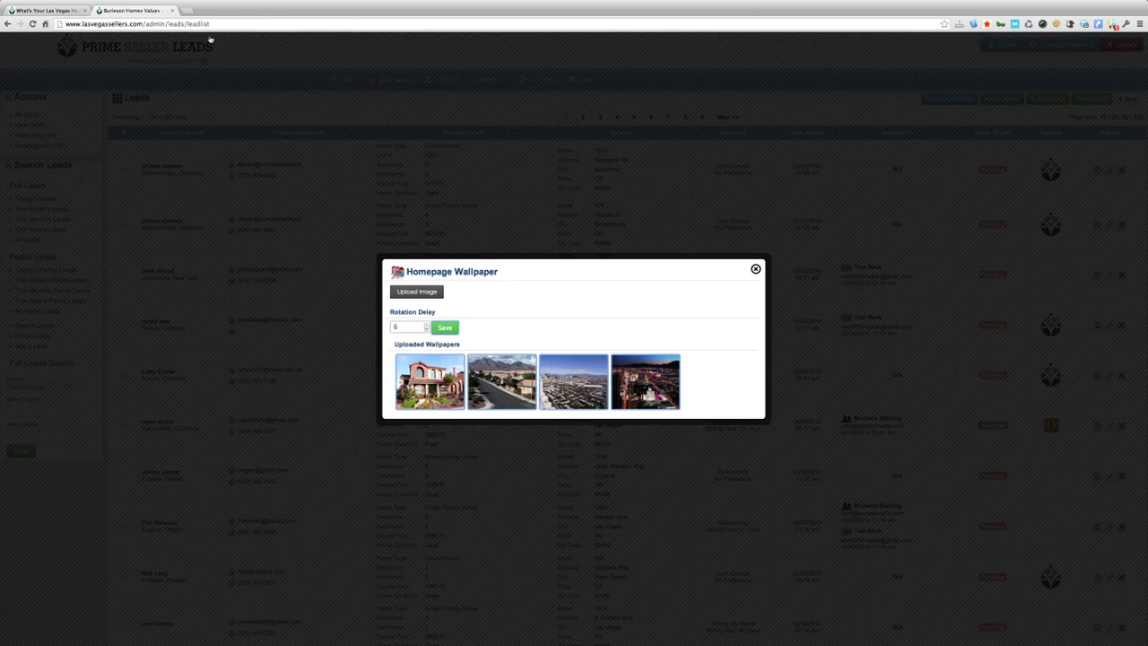
left_click(756, 270)
left_click(45, 9)
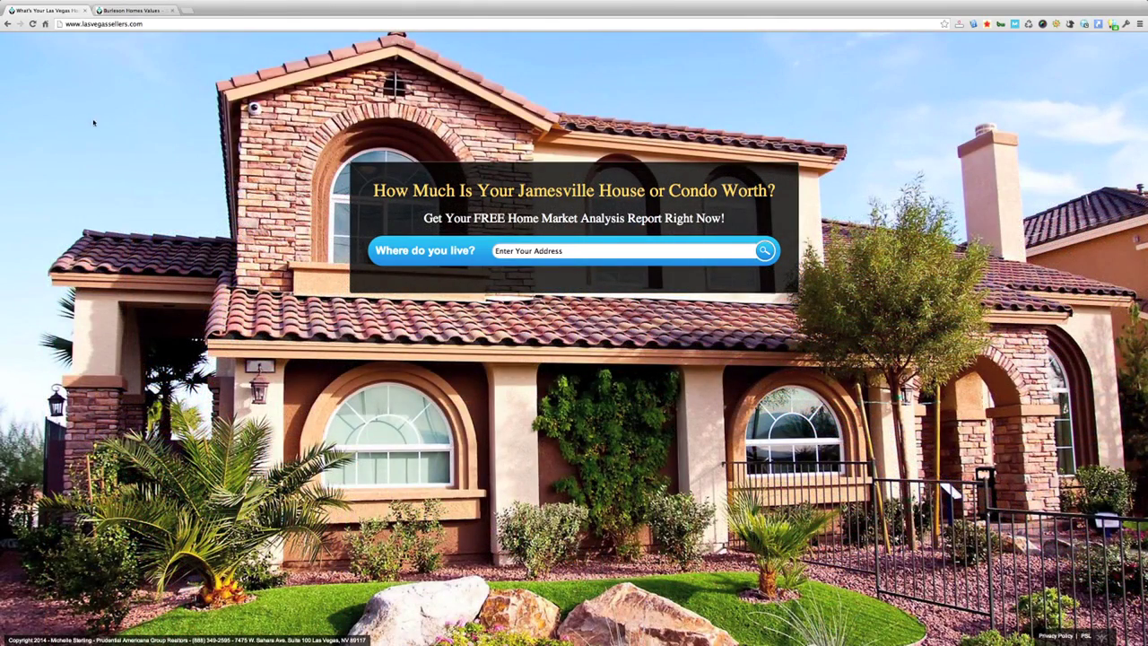
Step: Open Settings > Site Page Content from the admin leads page
left_click(130, 10)
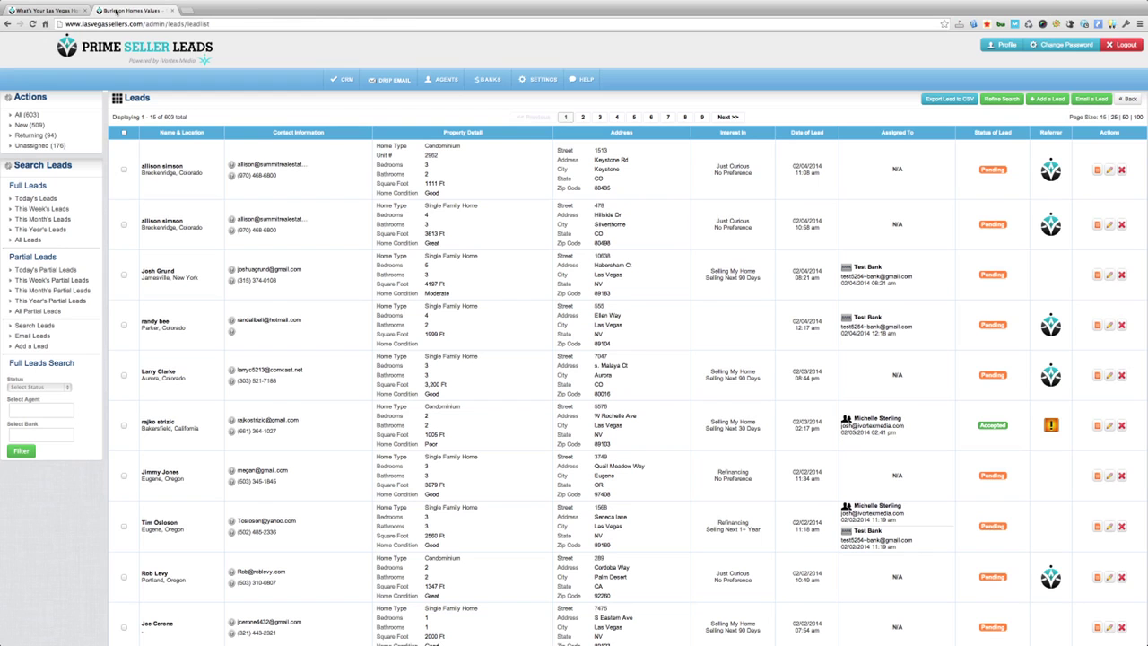
mouse_move(549, 83)
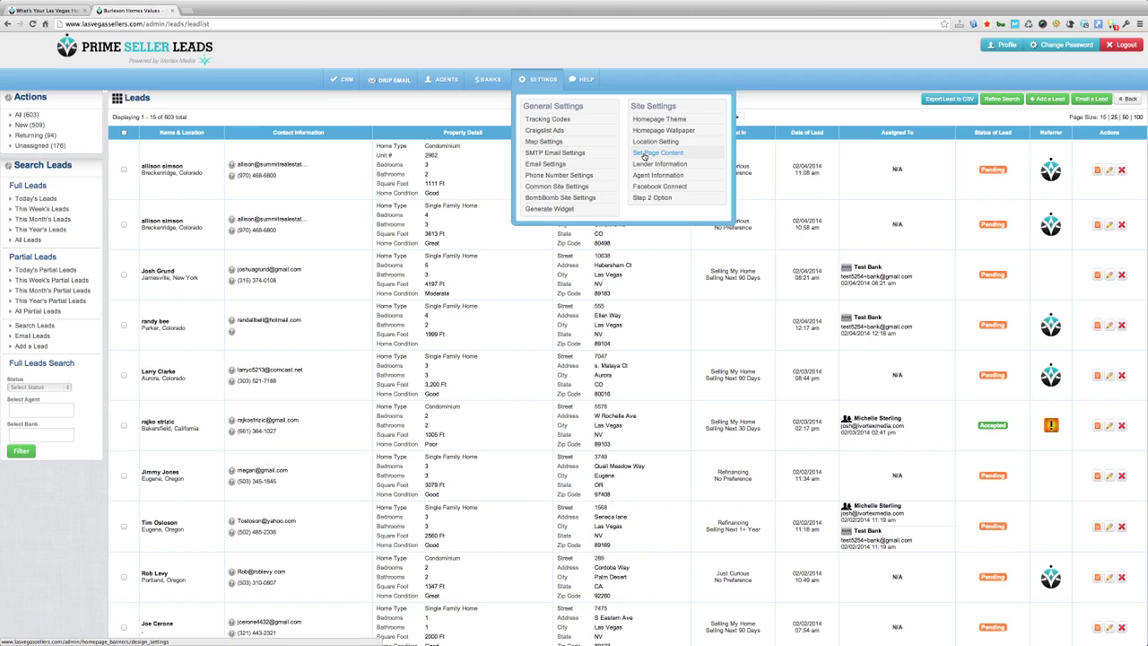
left_click(644, 155)
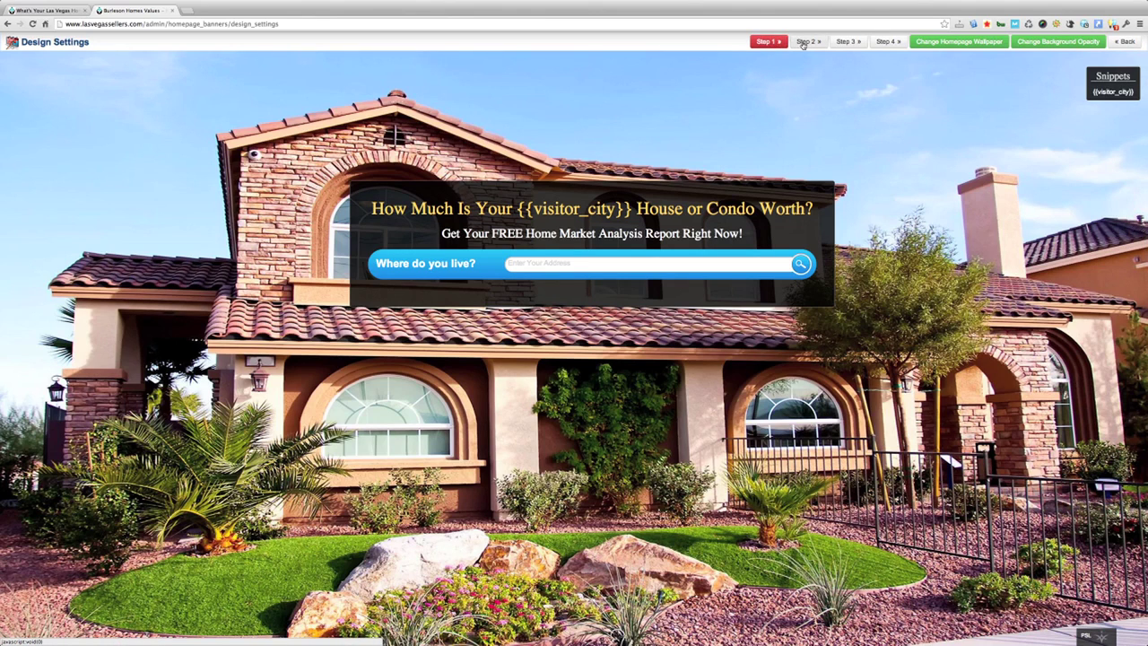
Step: Preview landing page steps 2, 3 and 4, then return to step 1
left_click(806, 41)
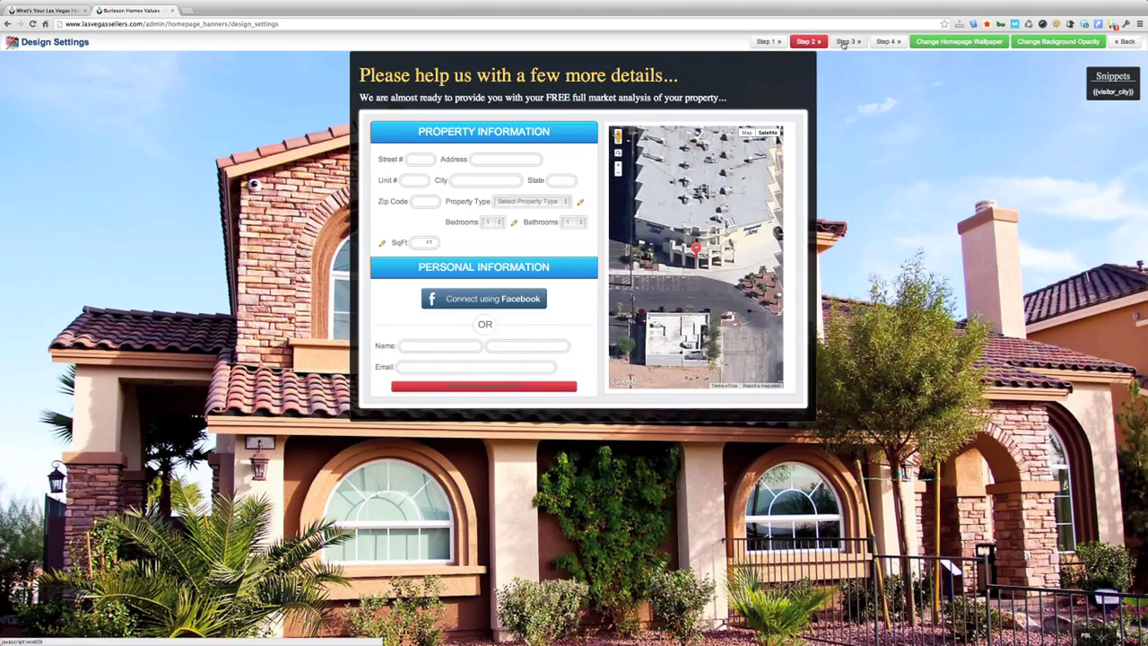
left_click(847, 41)
left_click(888, 42)
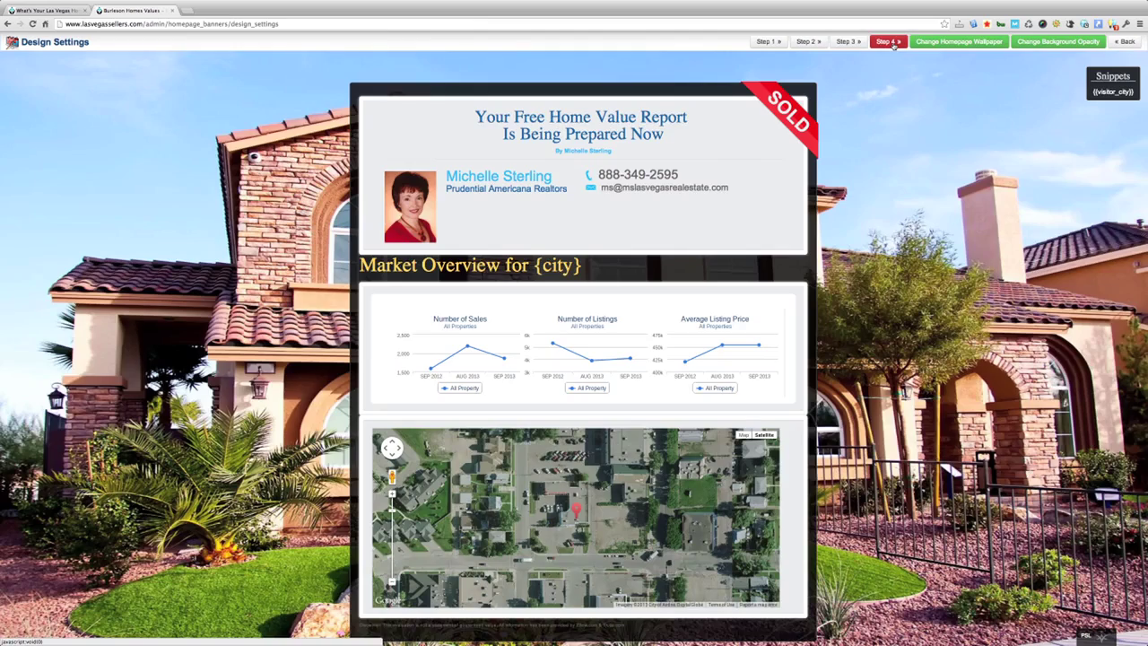
left_click(765, 41)
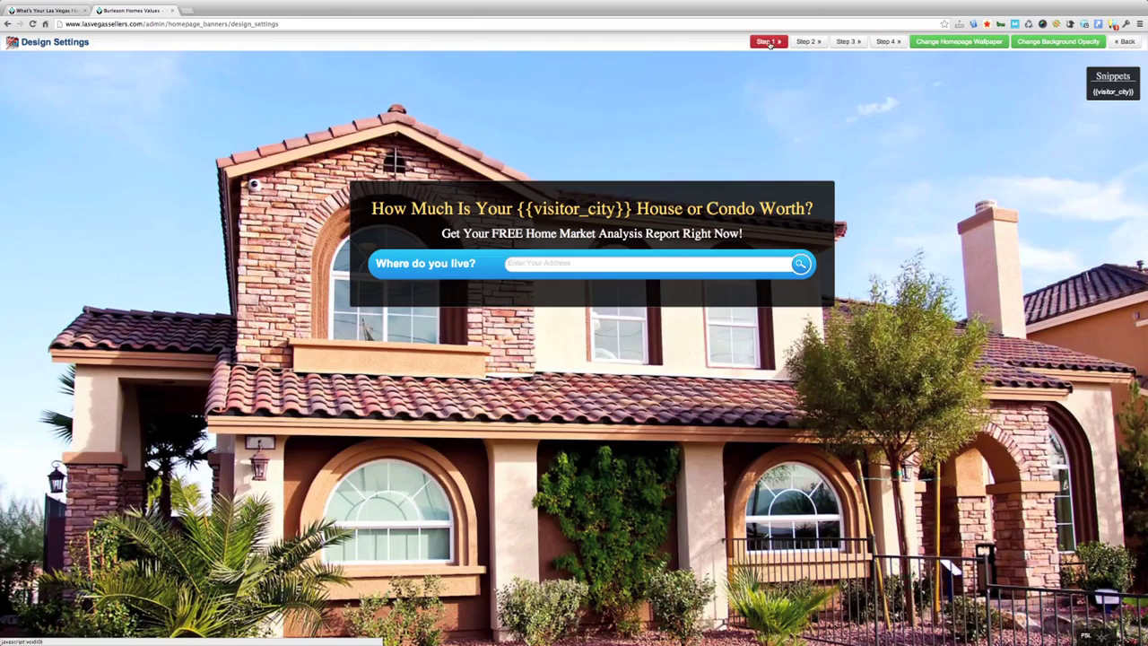
scroll(562, 182, "down", 1)
scroll(562, 182, "down", 1)
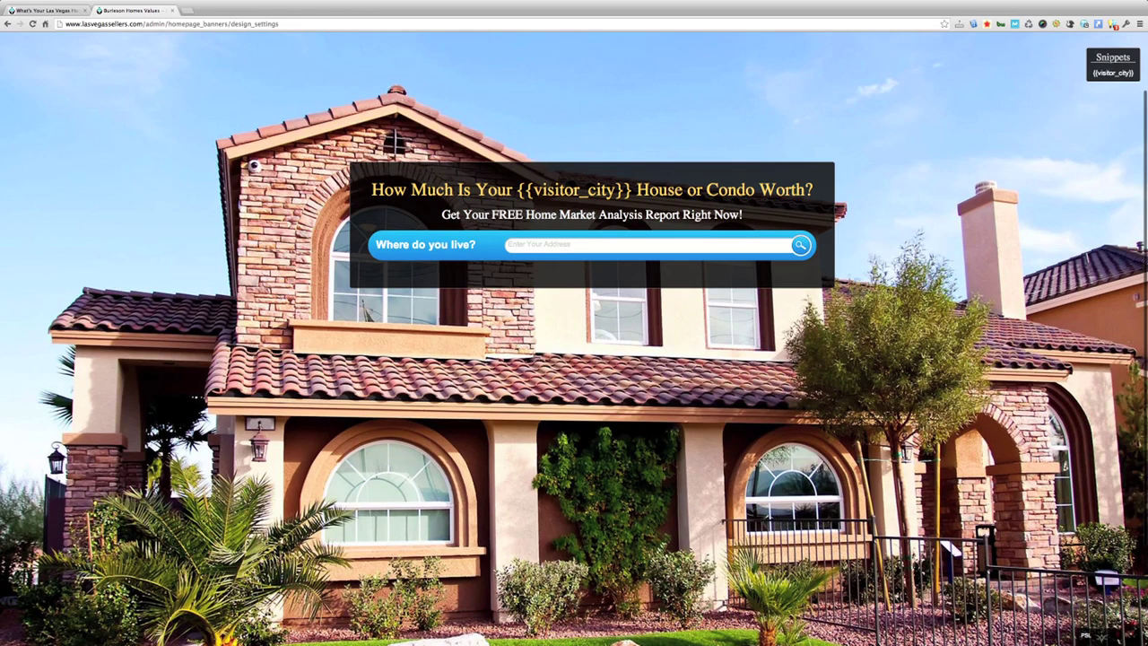
left_click_drag(1092, 73, 1136, 72)
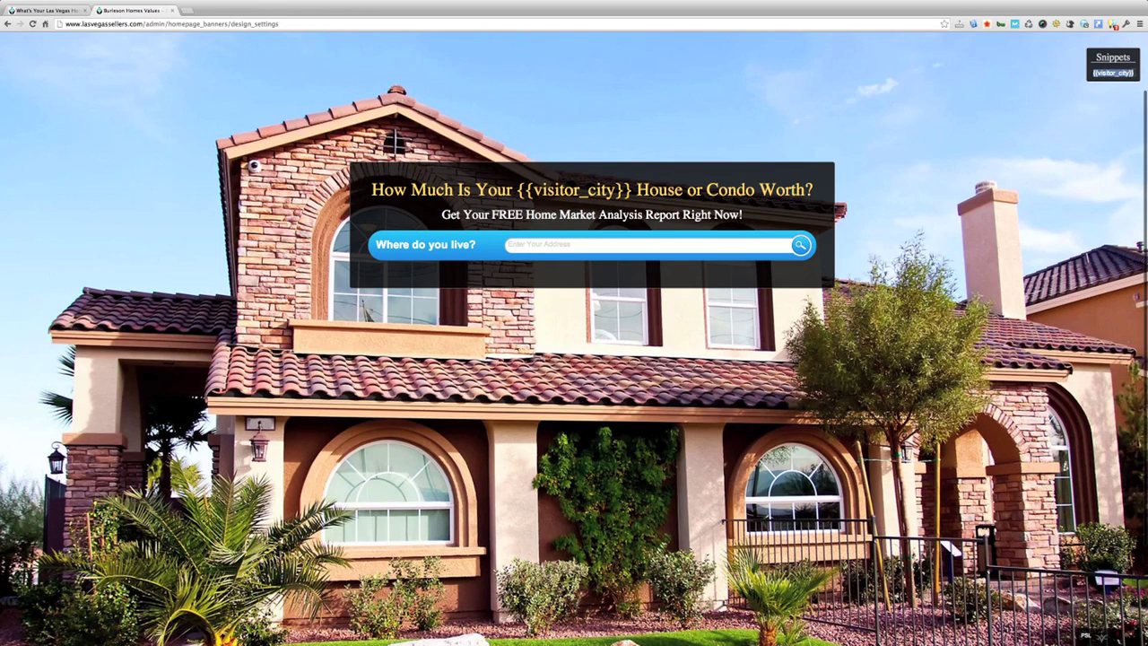
right_click(1121, 73)
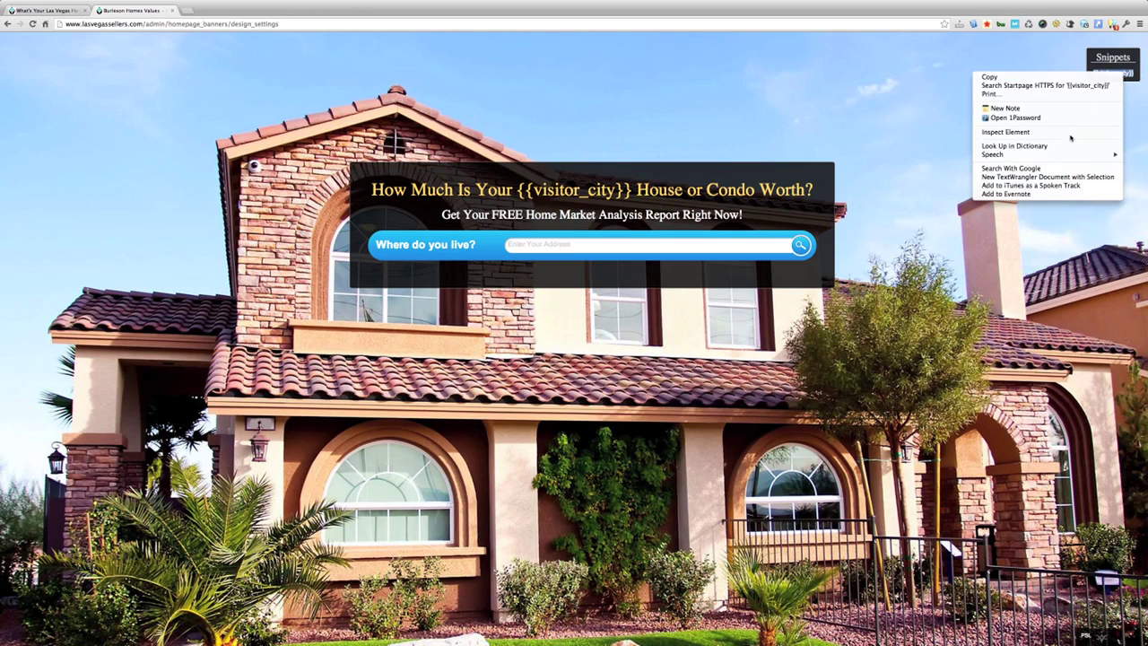
left_click(1041, 77)
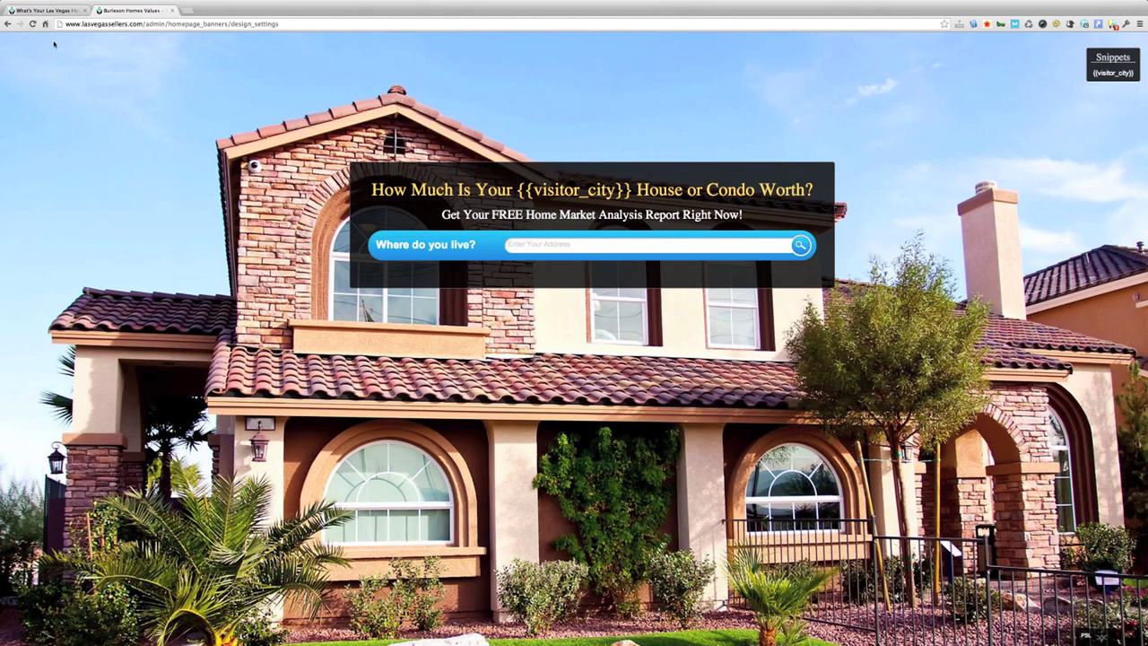
left_click(54, 11)
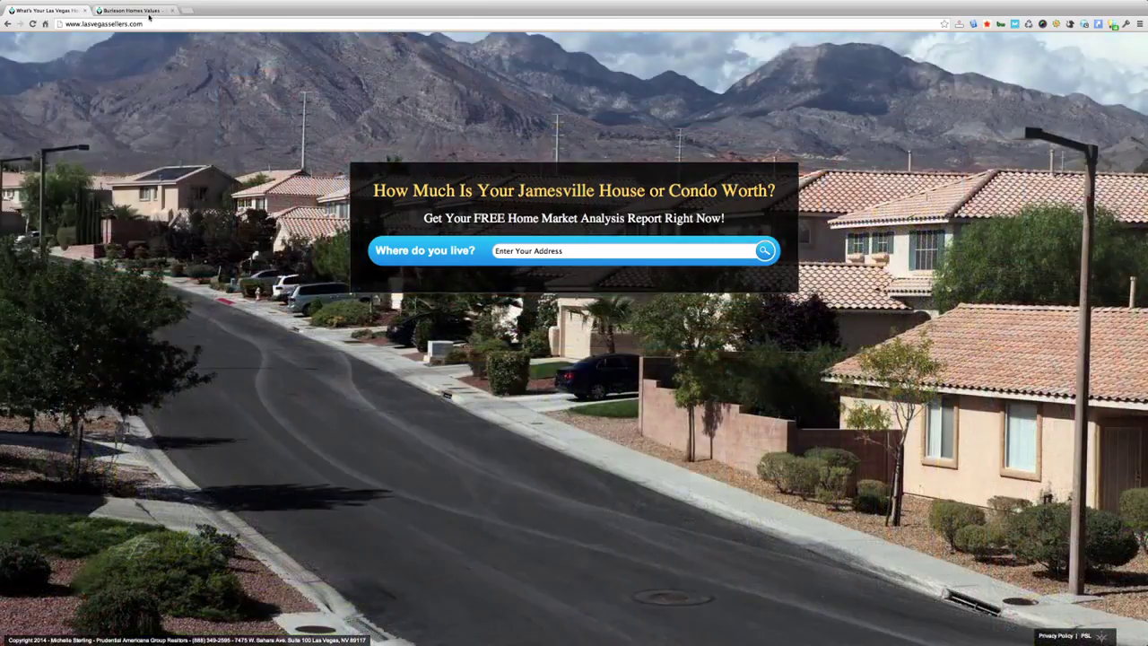
left_click(135, 10)
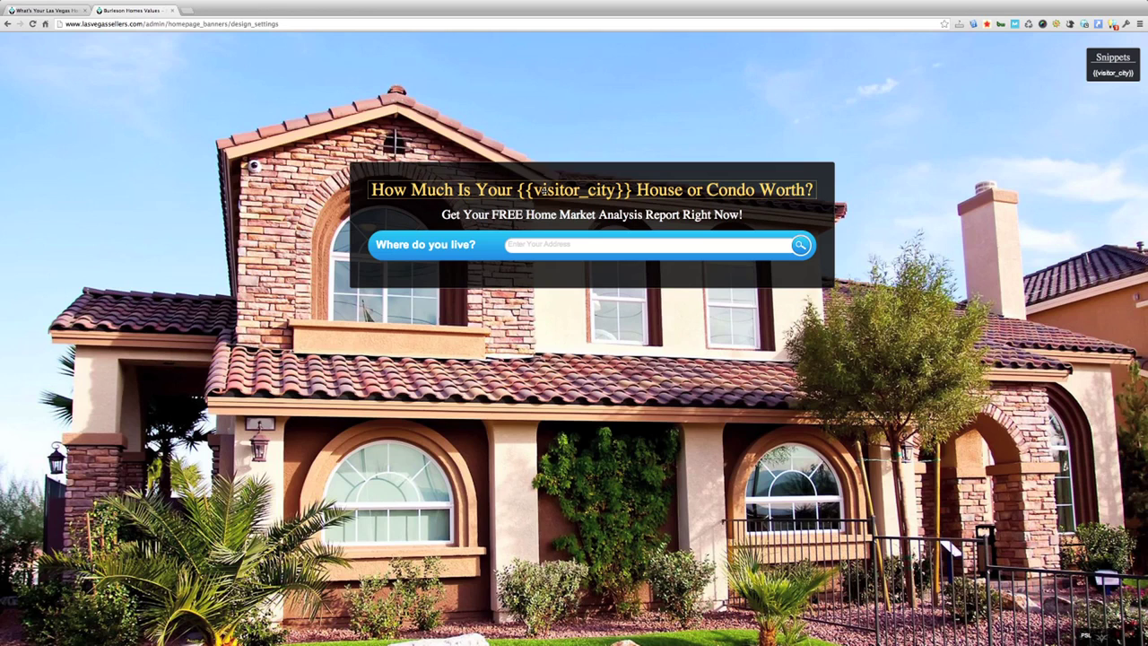
Step: Replace {{visitor_city}} in the banner headline with 'Las Vegas'
left_click(543, 190)
left_click(401, 97)
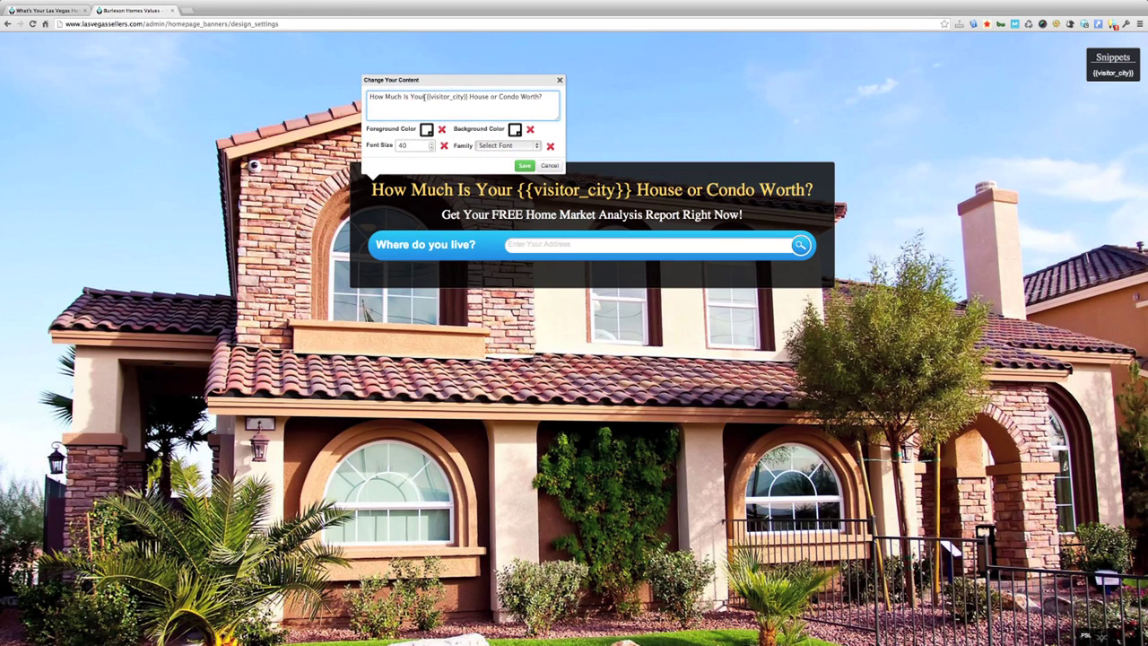
left_click_drag(426, 97, 468, 97)
left_click(492, 77)
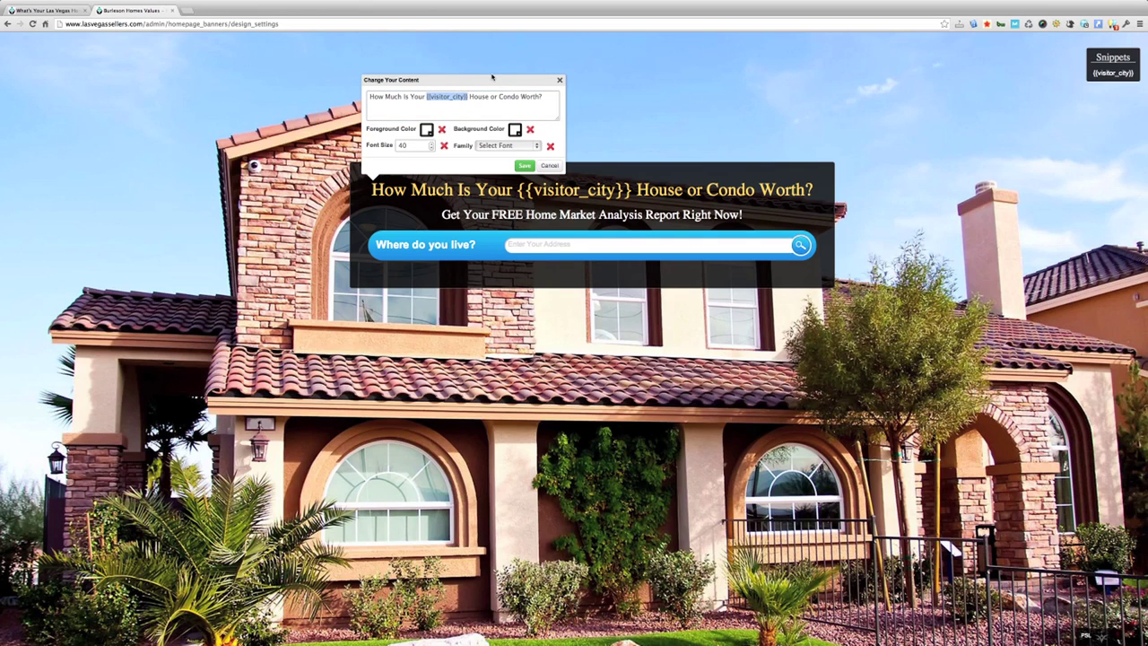
key("BackSpace")
type("Las Vegas")
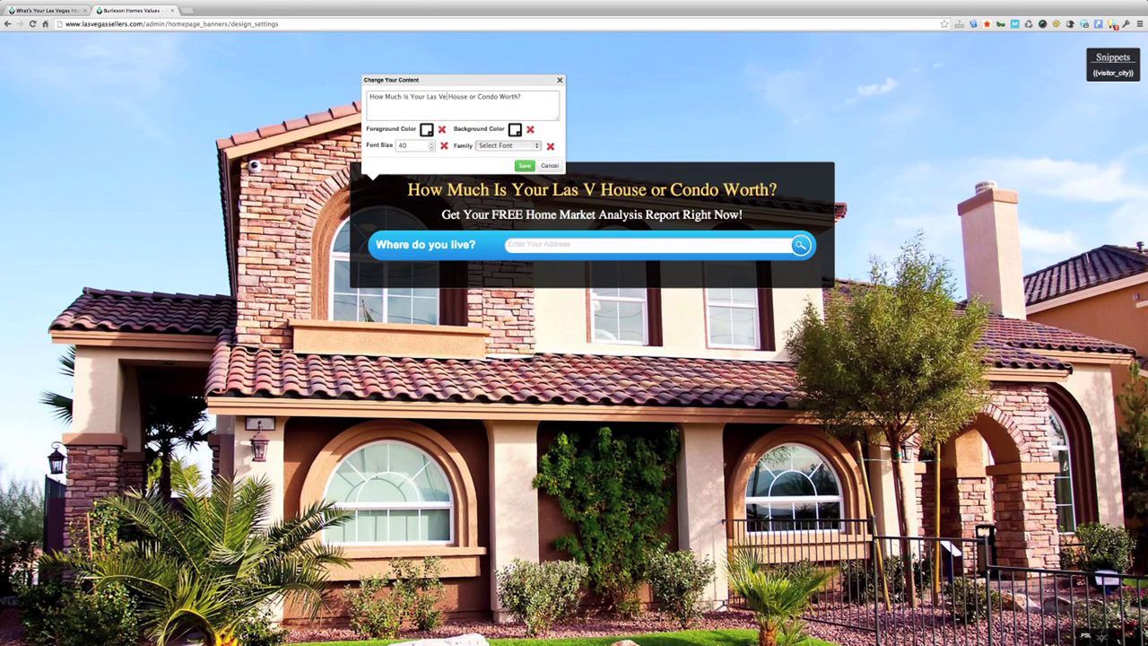
left_click(414, 94)
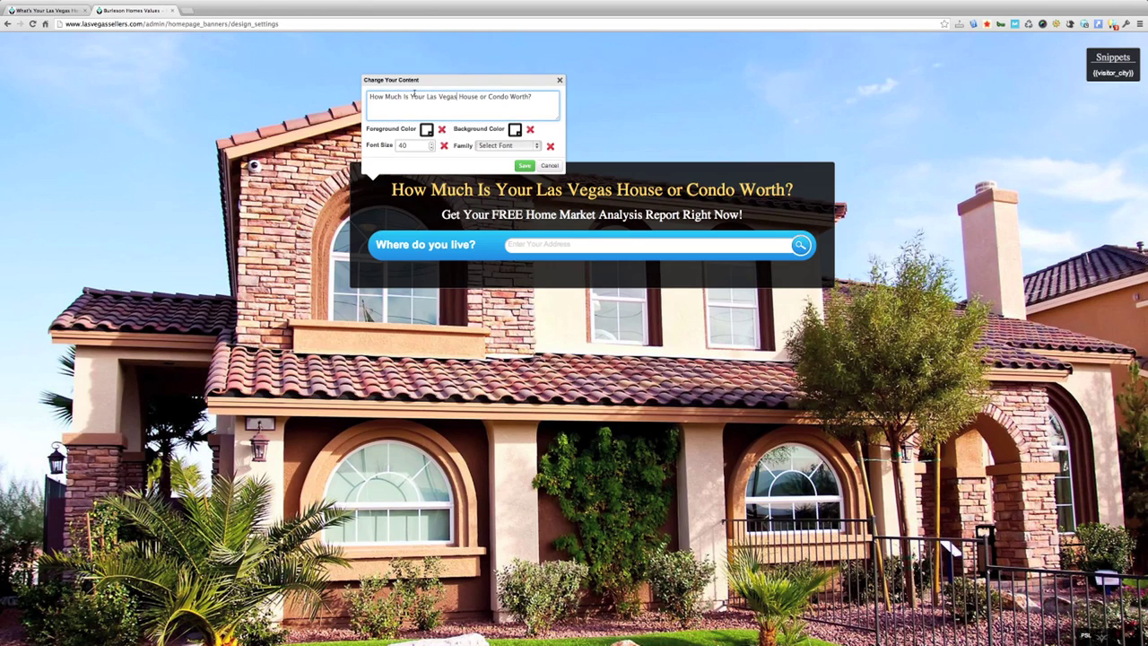
Step: Review the headline's font size, font family and colour options unchanged, then save the headline
left_click(429, 145)
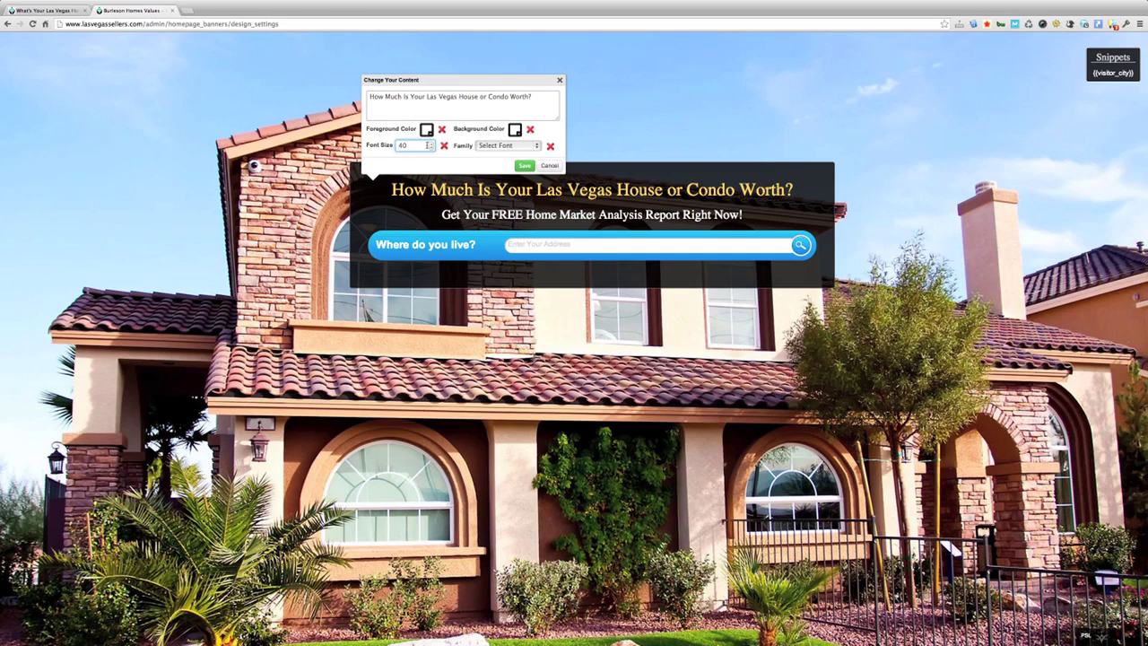
left_click(480, 148)
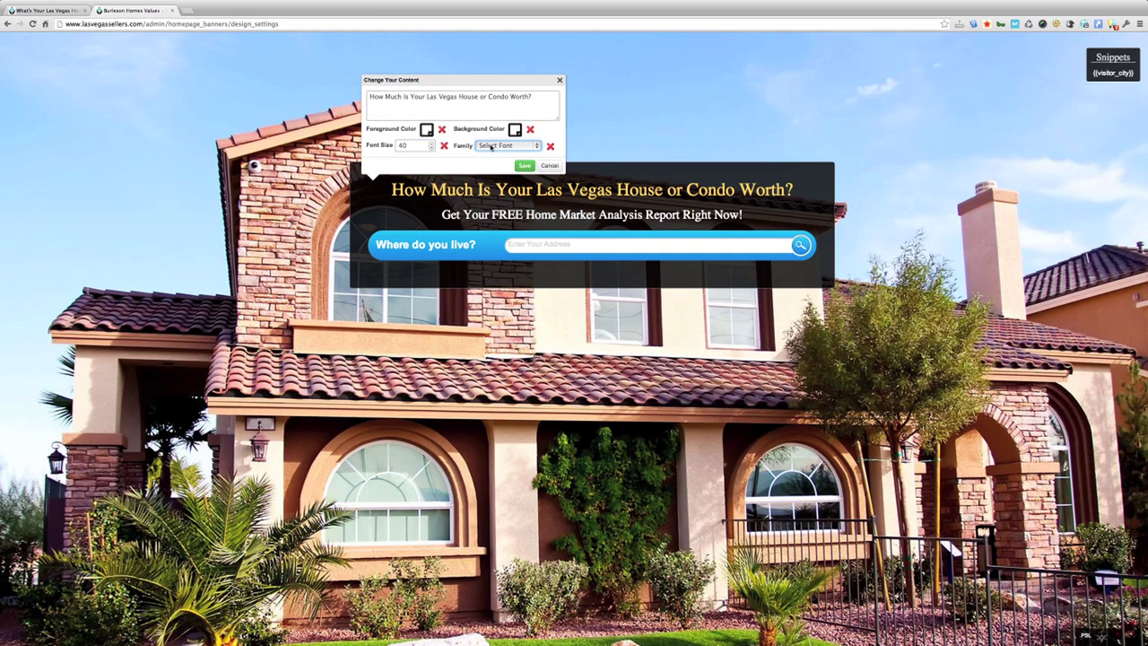
left_click(491, 146)
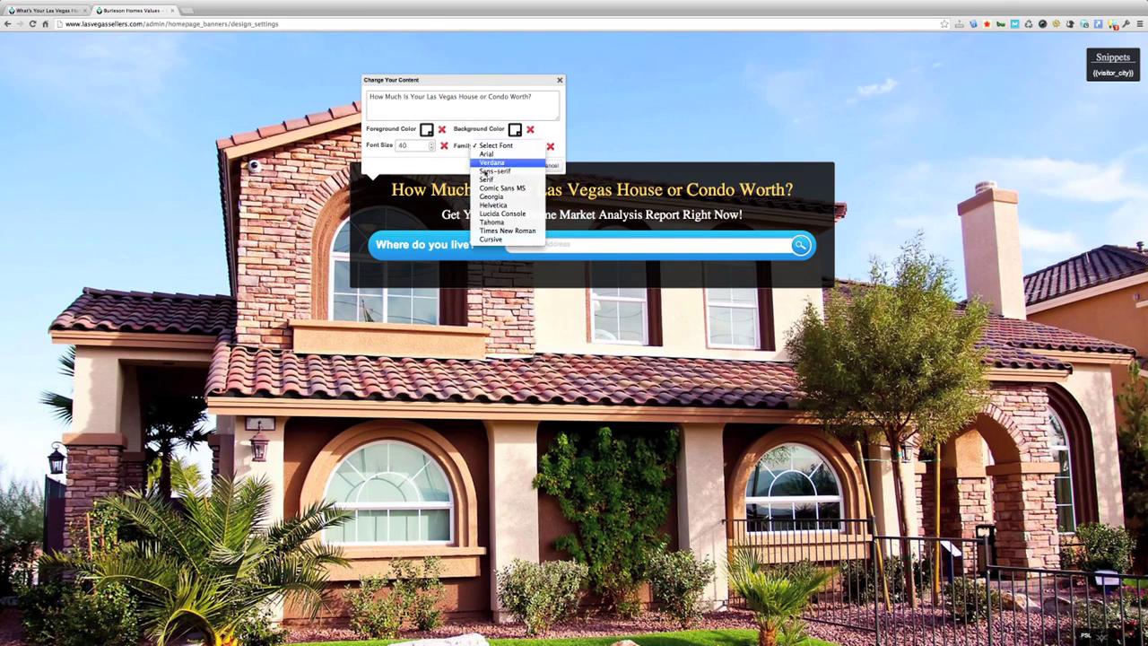
left_click(421, 165)
left_click(426, 130)
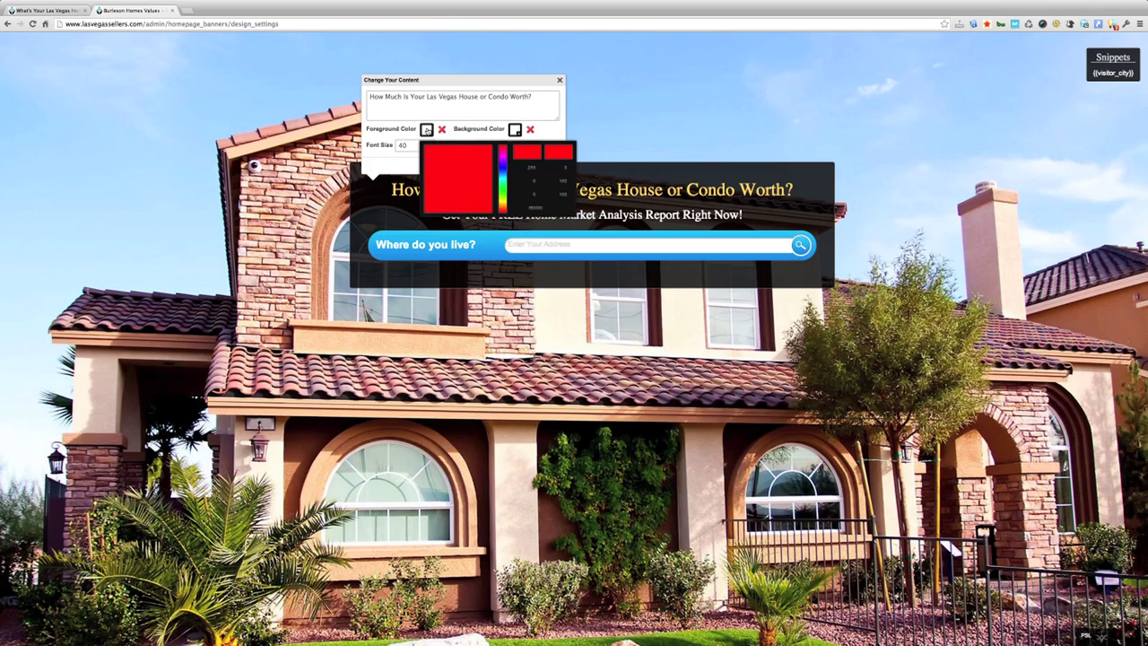
left_click(518, 131)
left_click(546, 132)
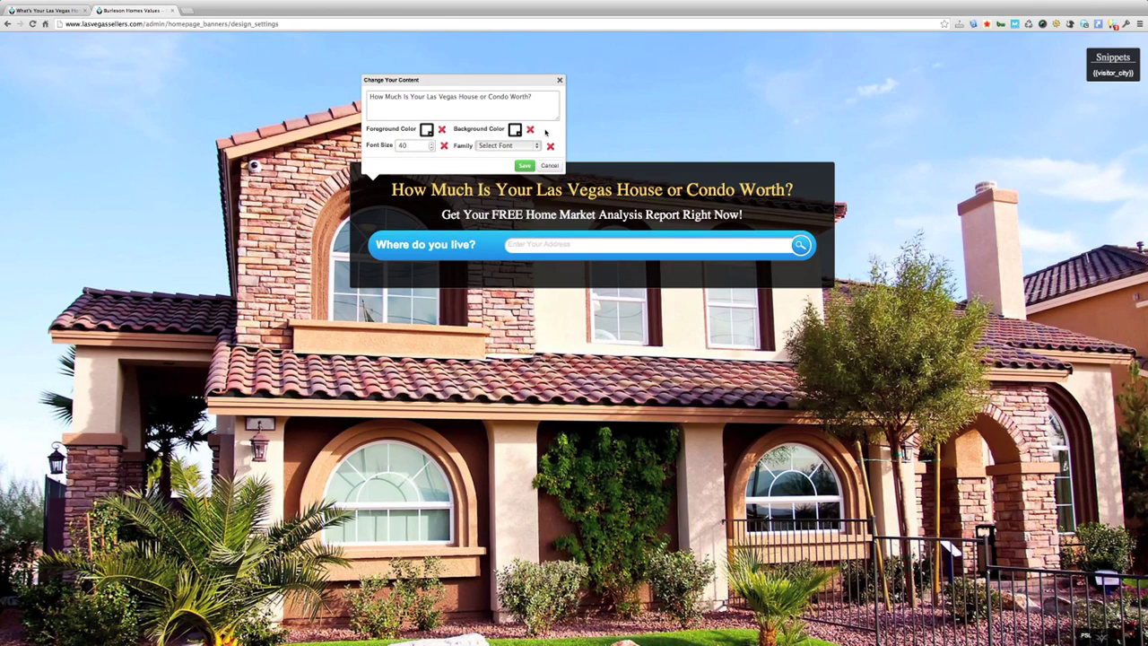
left_click(525, 167)
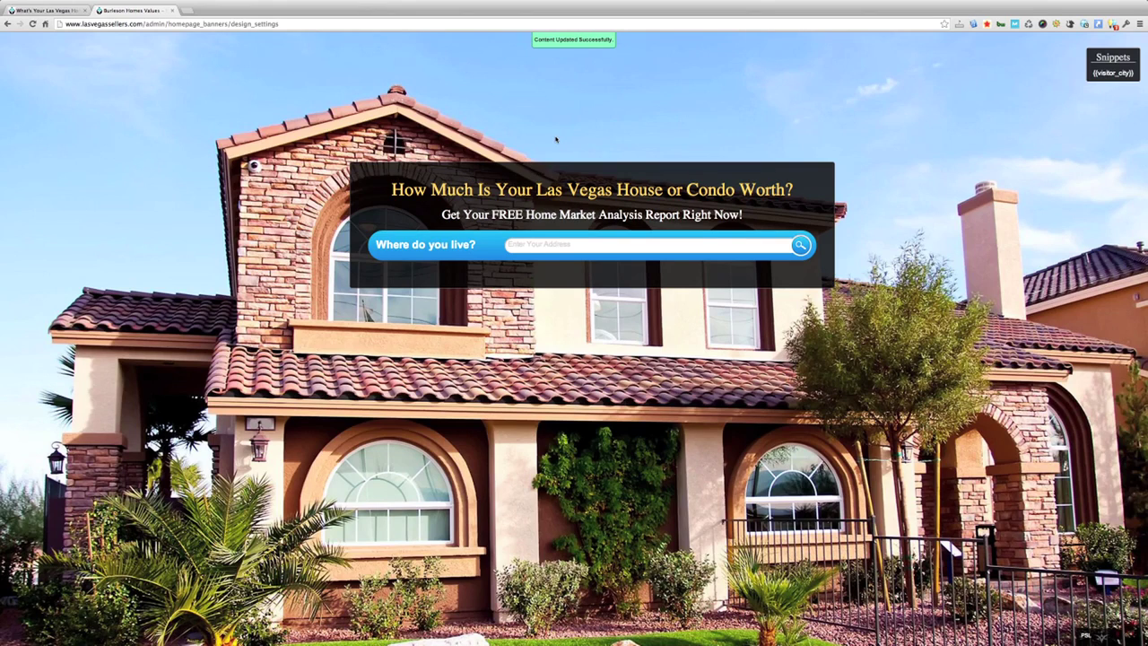
left_click(541, 214)
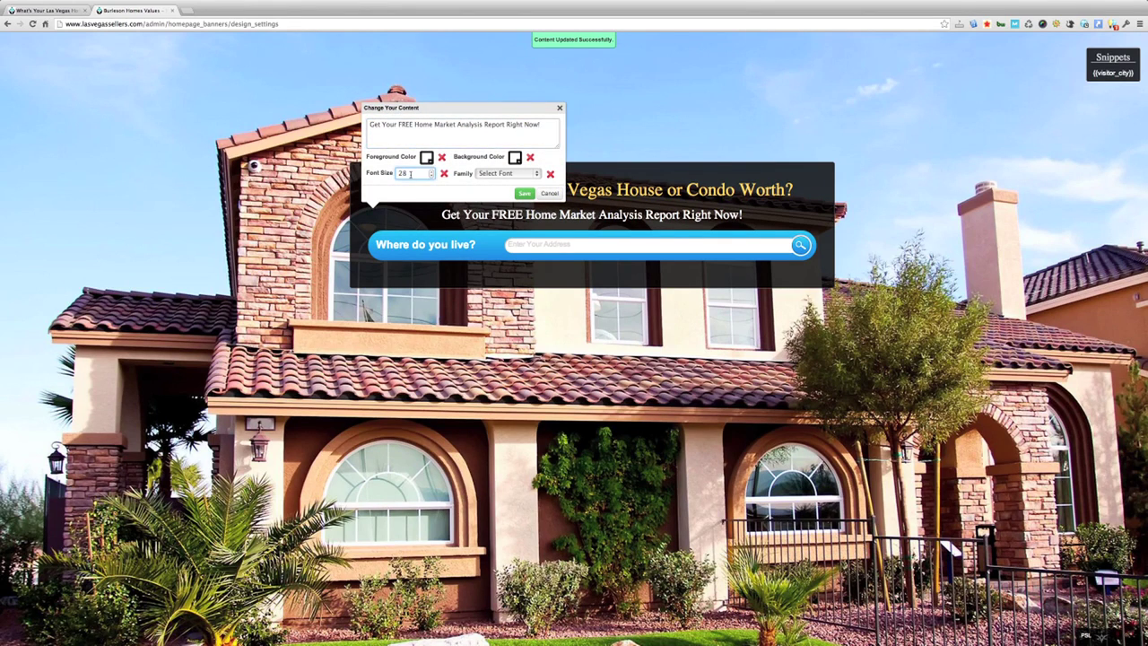
left_click(547, 195)
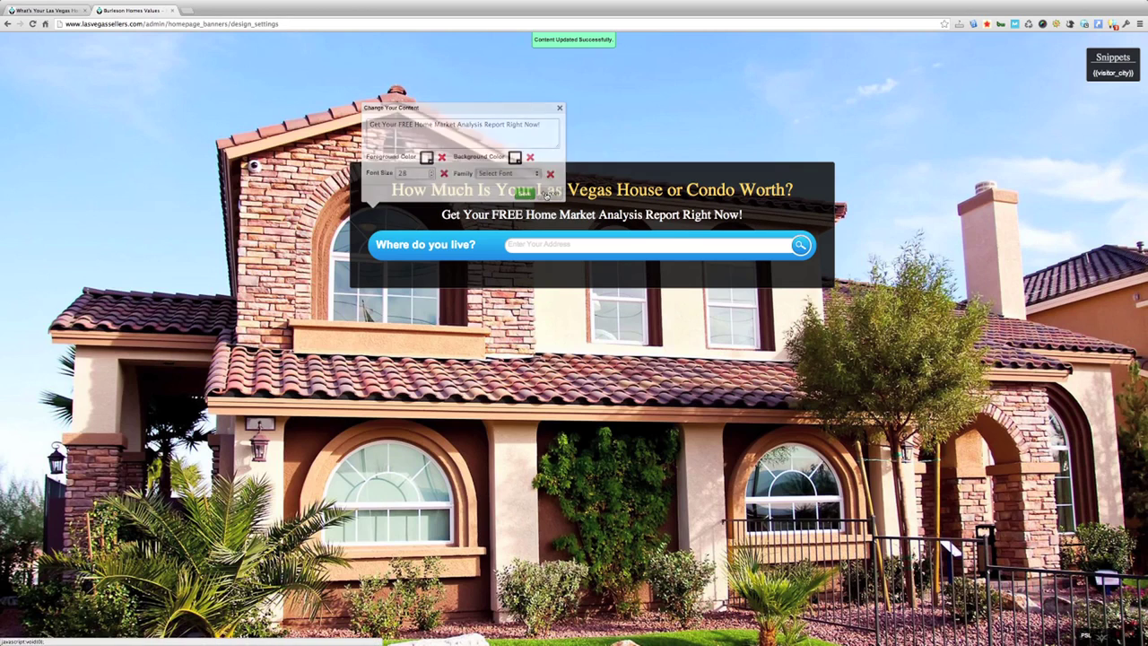
left_click(430, 246)
left_click(557, 225)
left_click(546, 244)
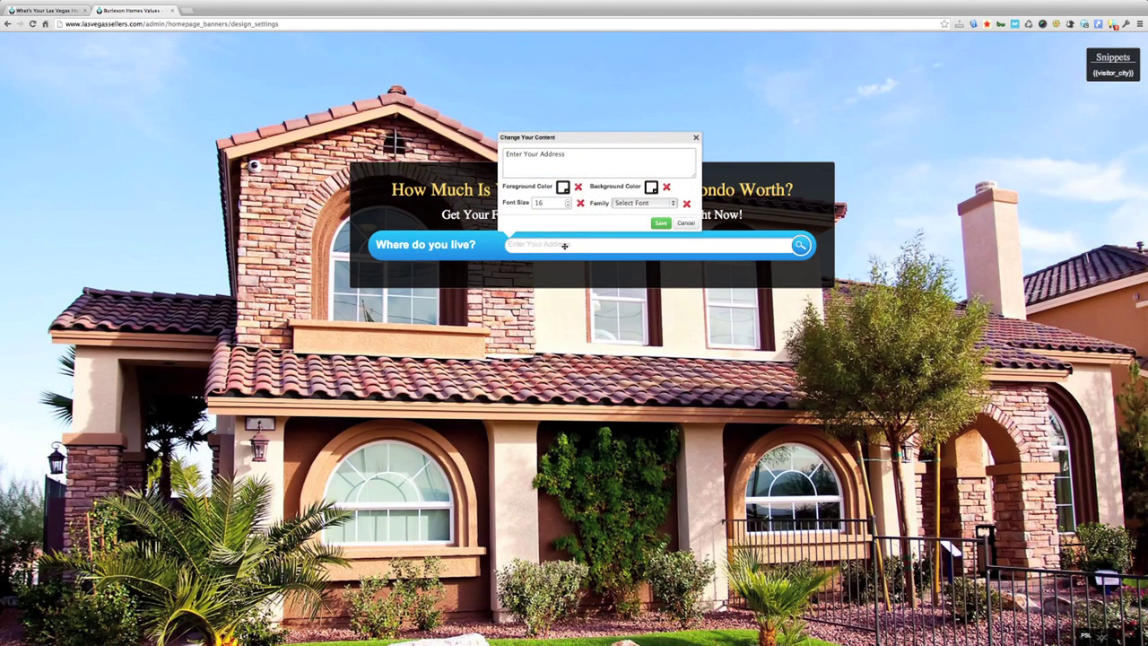
left_click(686, 223)
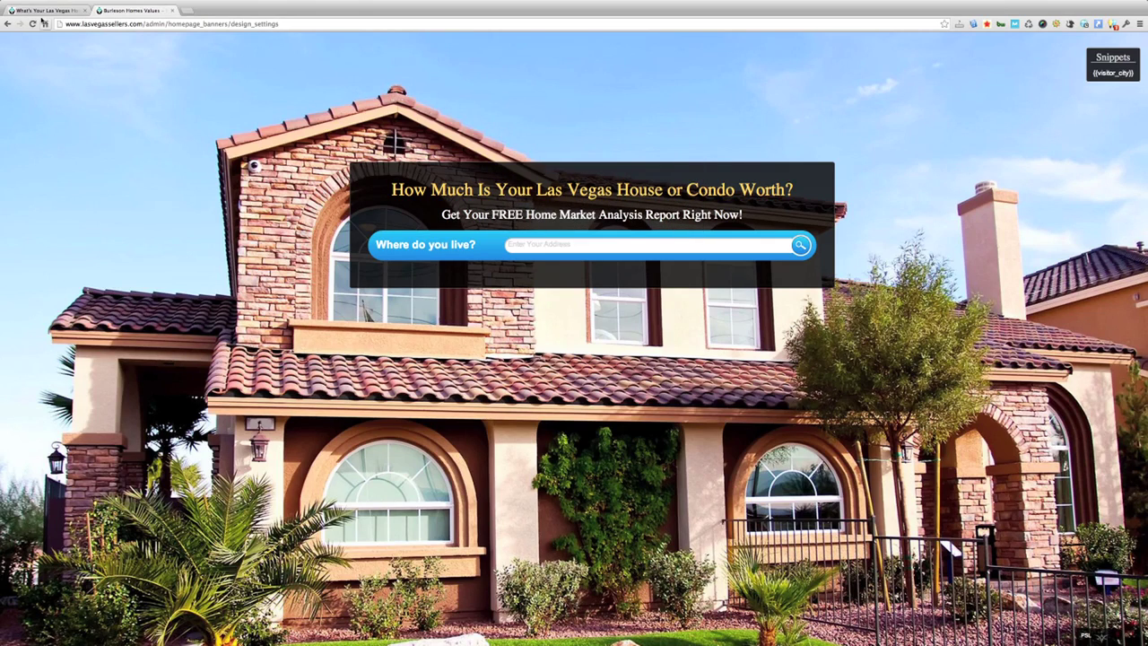
left_click(52, 10)
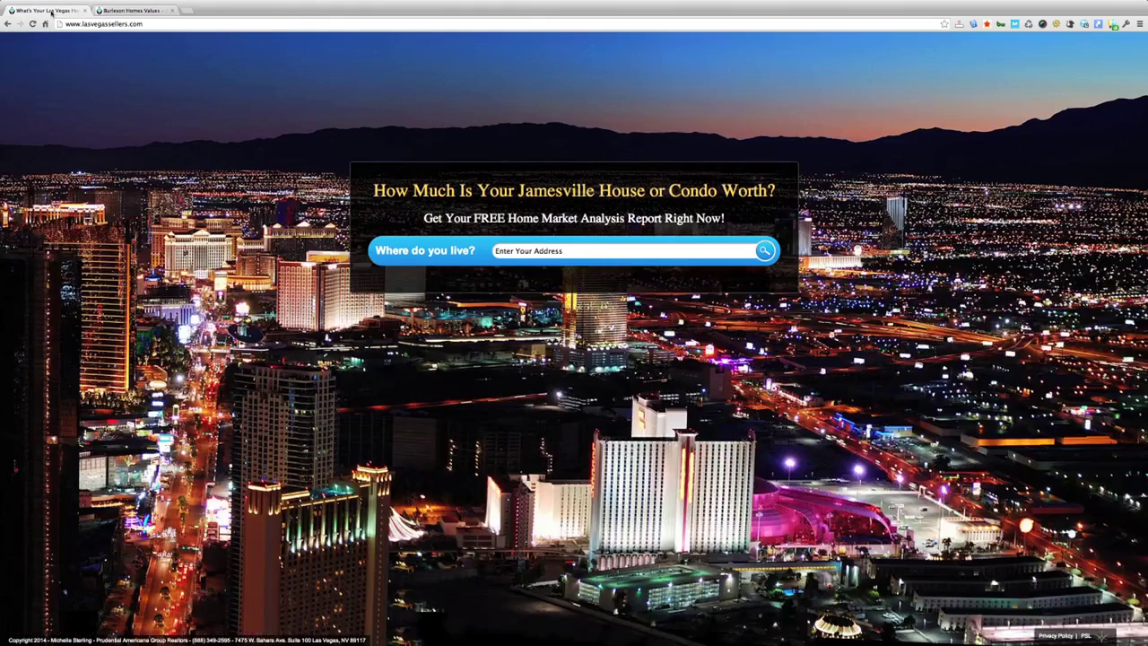
left_click(31, 25)
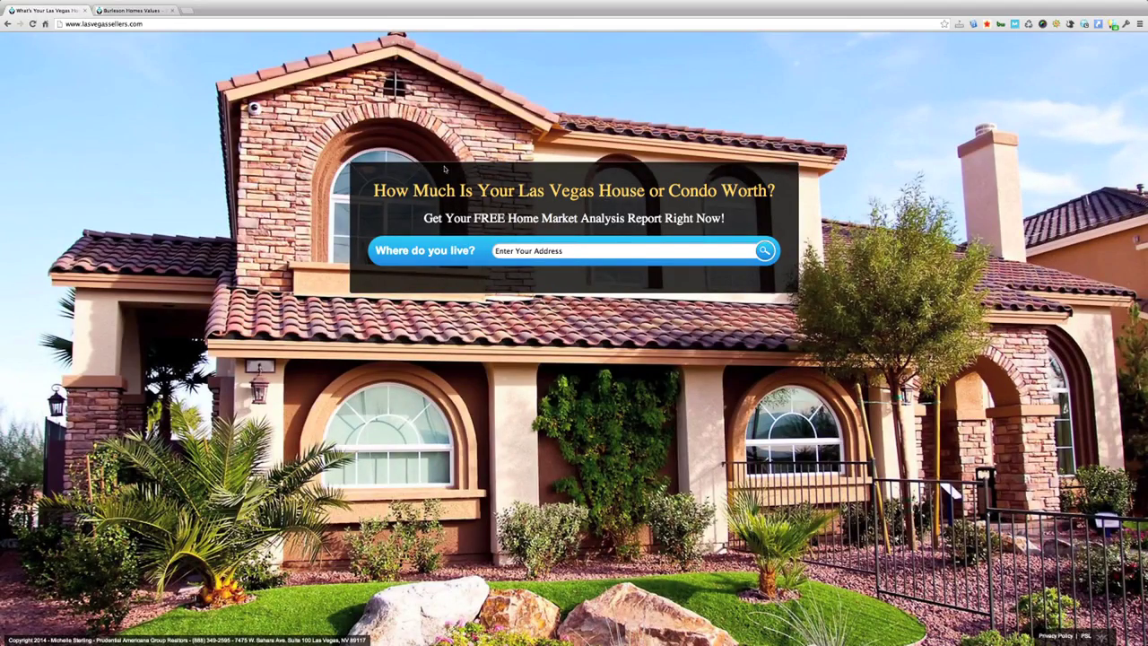
left_click(120, 10)
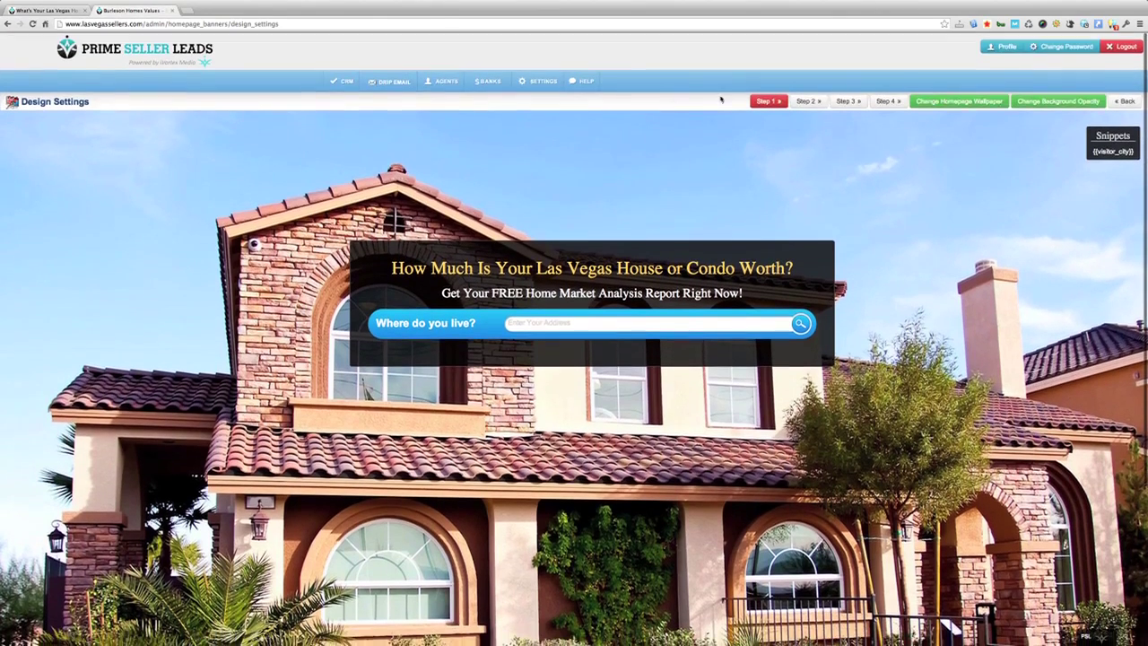
Step: Go to step 2 and open the 'What is My House Worth?' caption editor, cancelling without changes
left_click(806, 101)
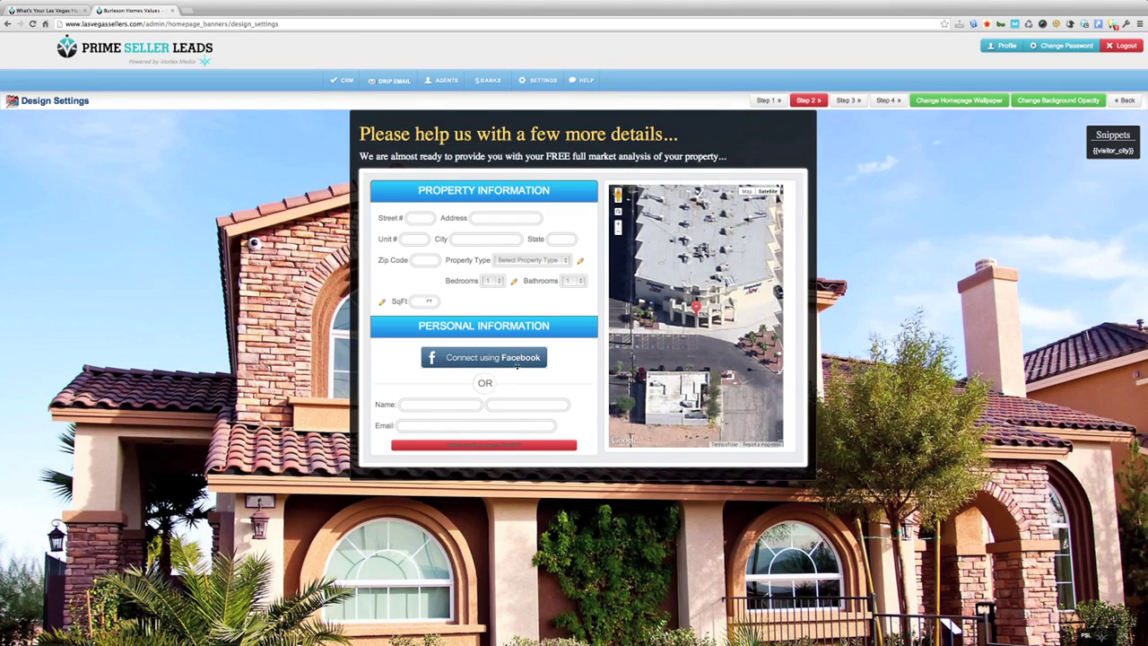
left_click(491, 448)
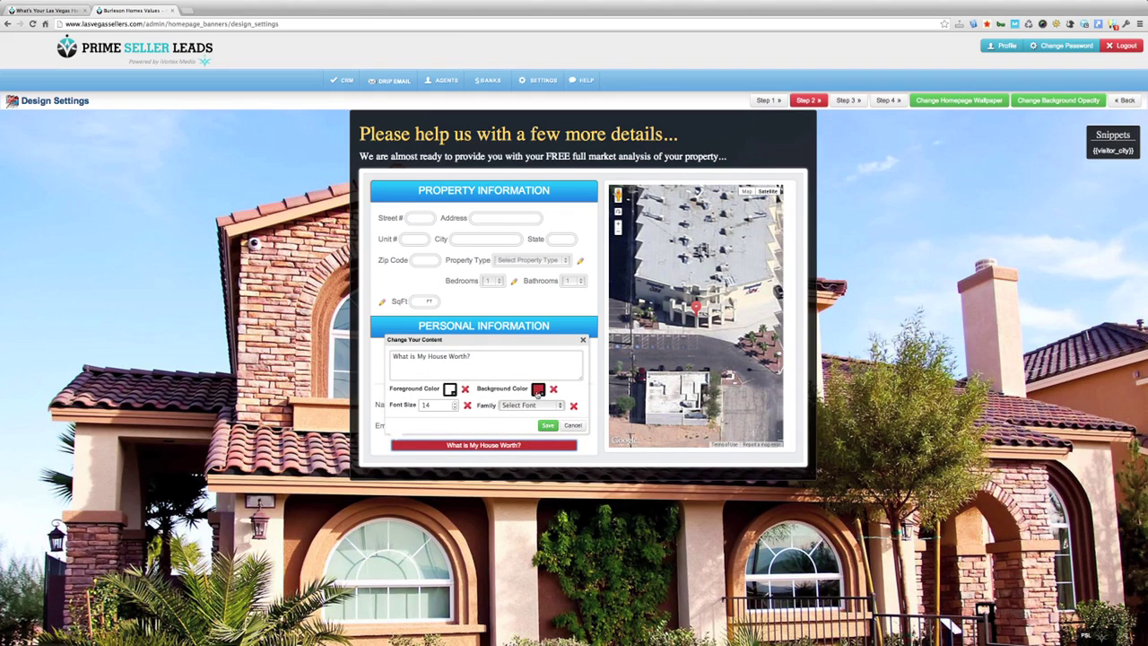
left_click(435, 359)
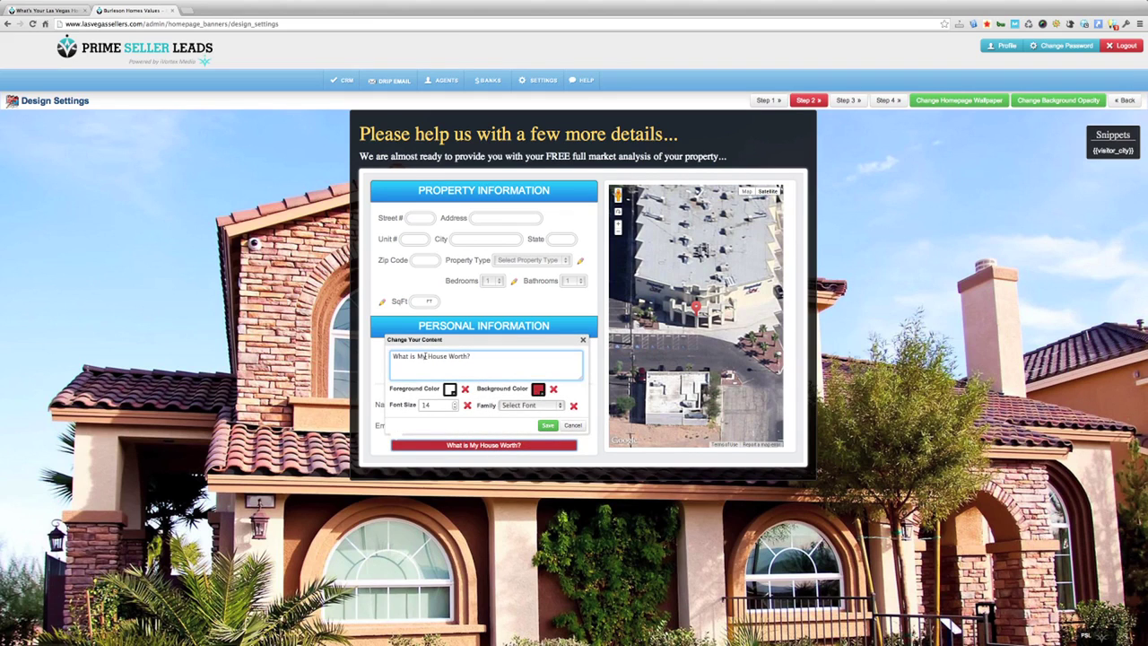
left_click(447, 403)
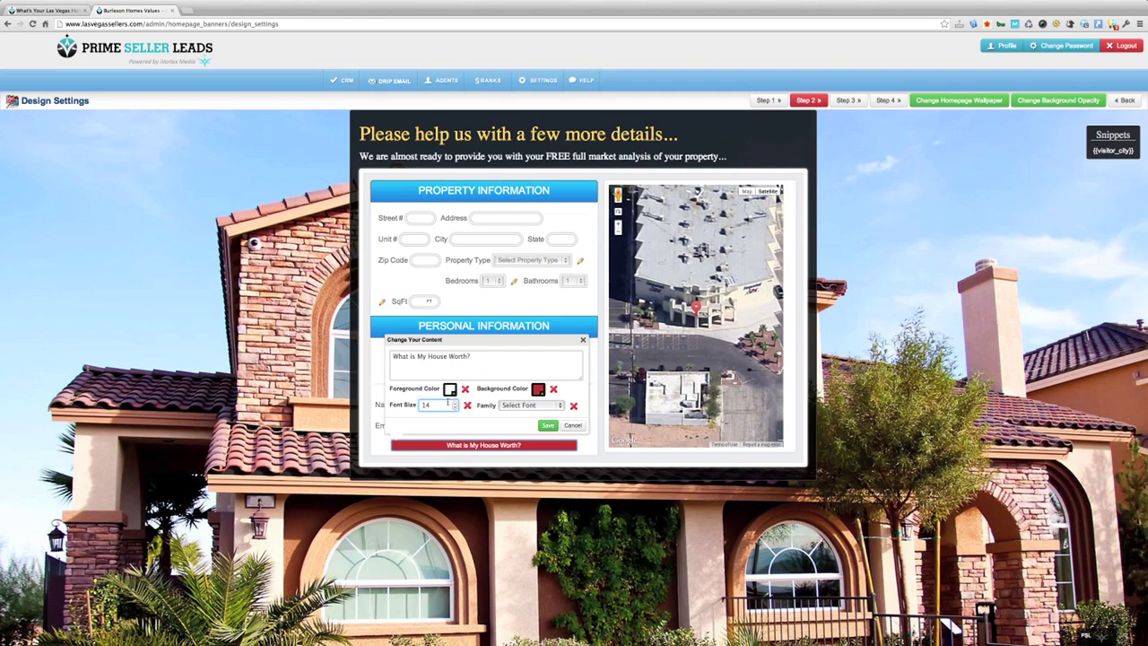
left_click(572, 426)
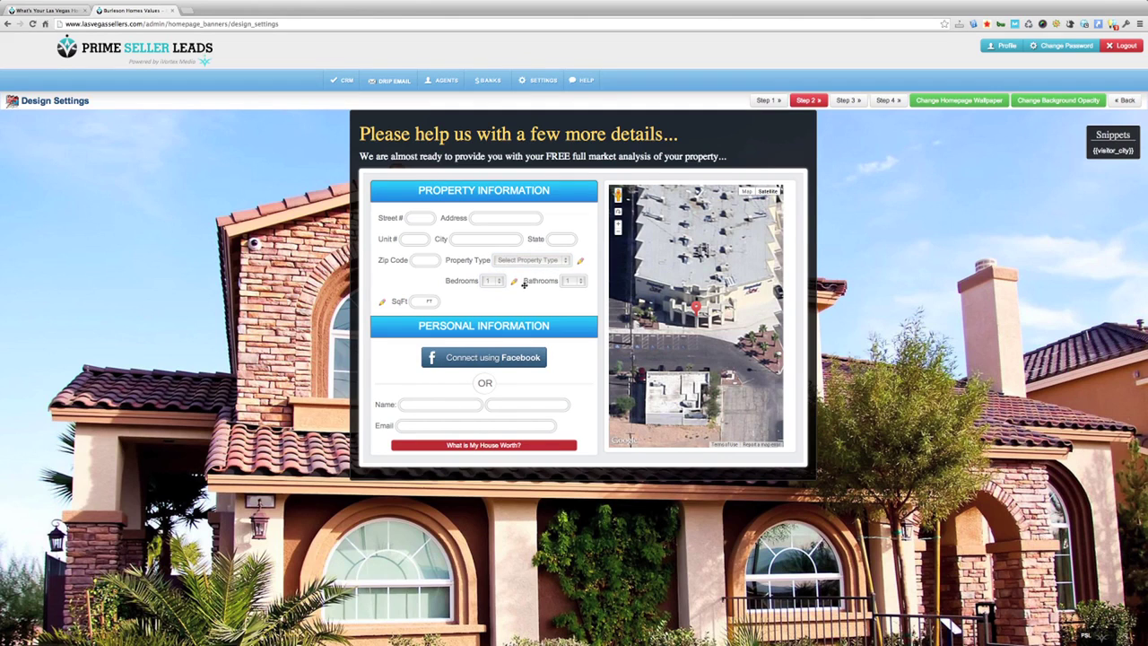
Step: Delete Farm Land from the Property Type options, save, and switch to step 3
left_click(579, 261)
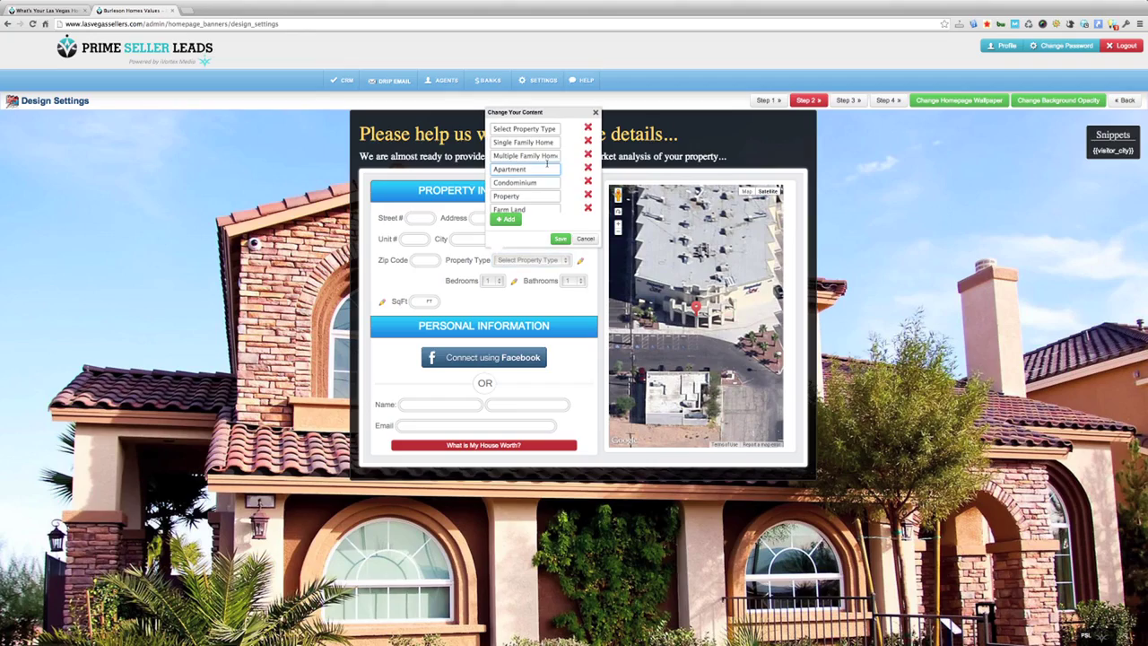
scroll(547, 163, "down", 1)
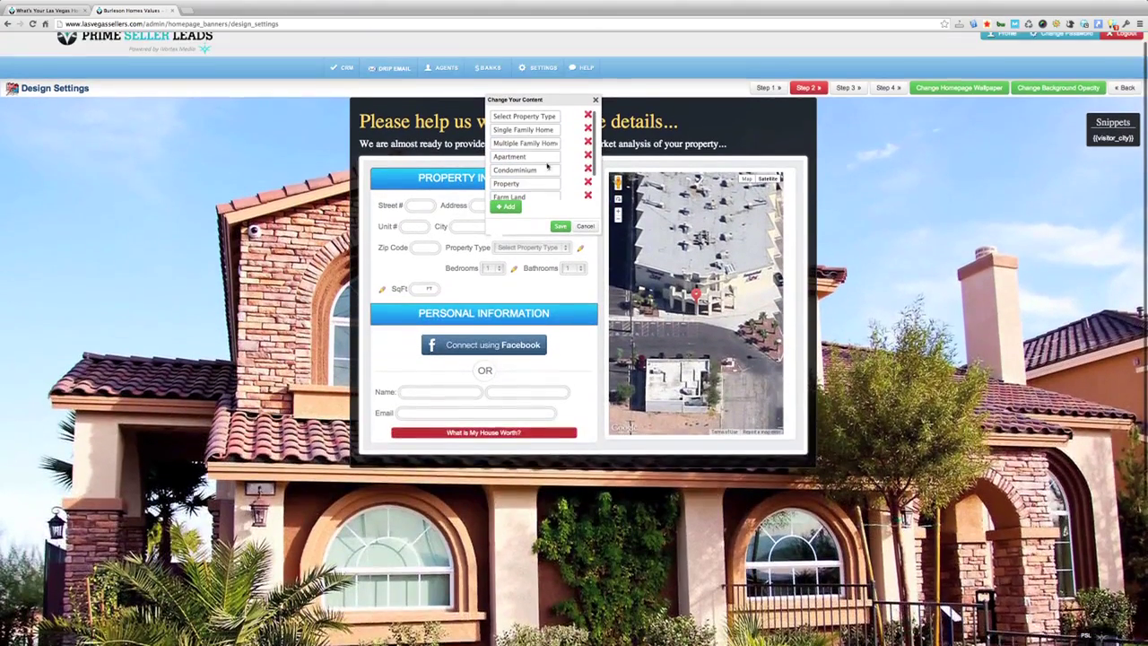
scroll(547, 166, "up", 1)
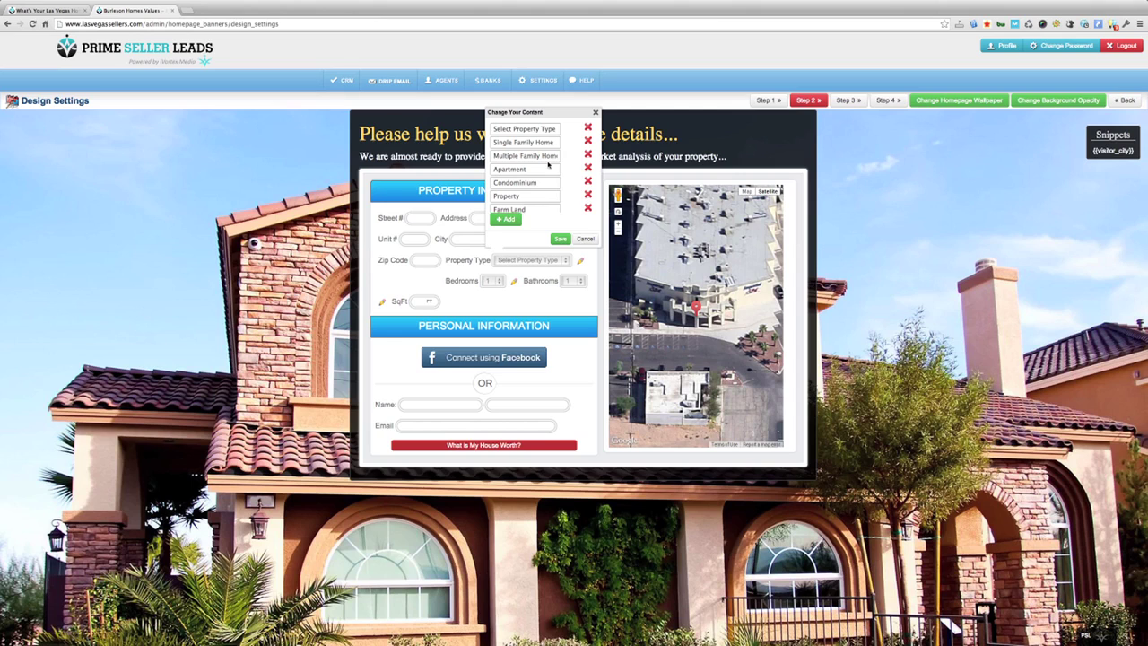
scroll(548, 164, "down", 1)
scroll(547, 162, "down", 3)
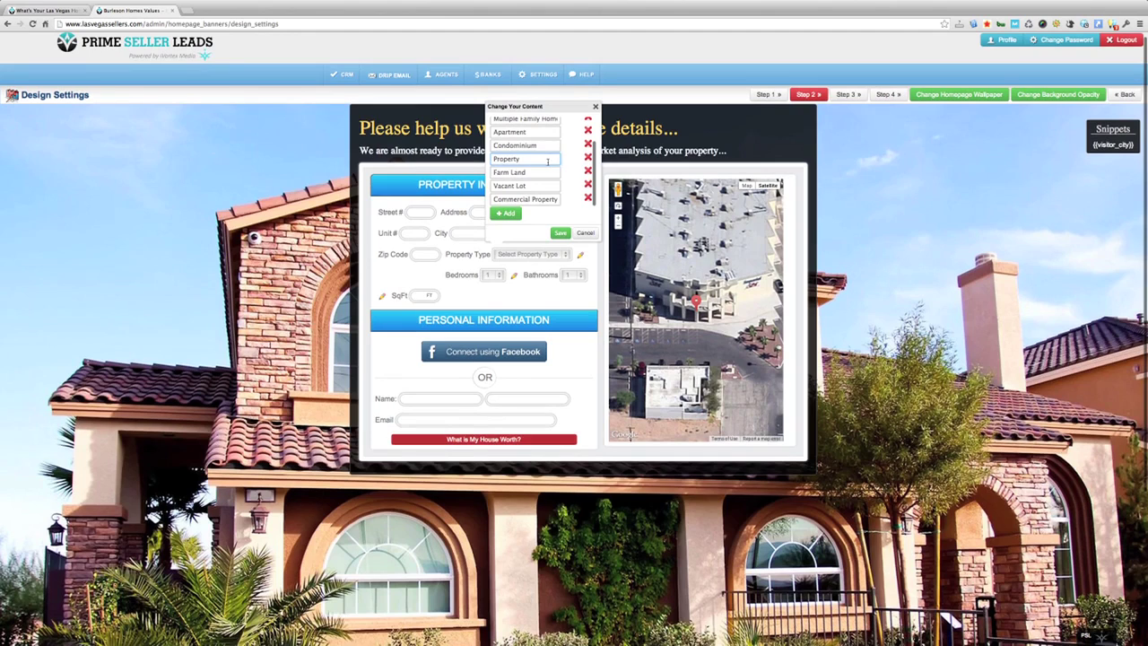
left_click(588, 171)
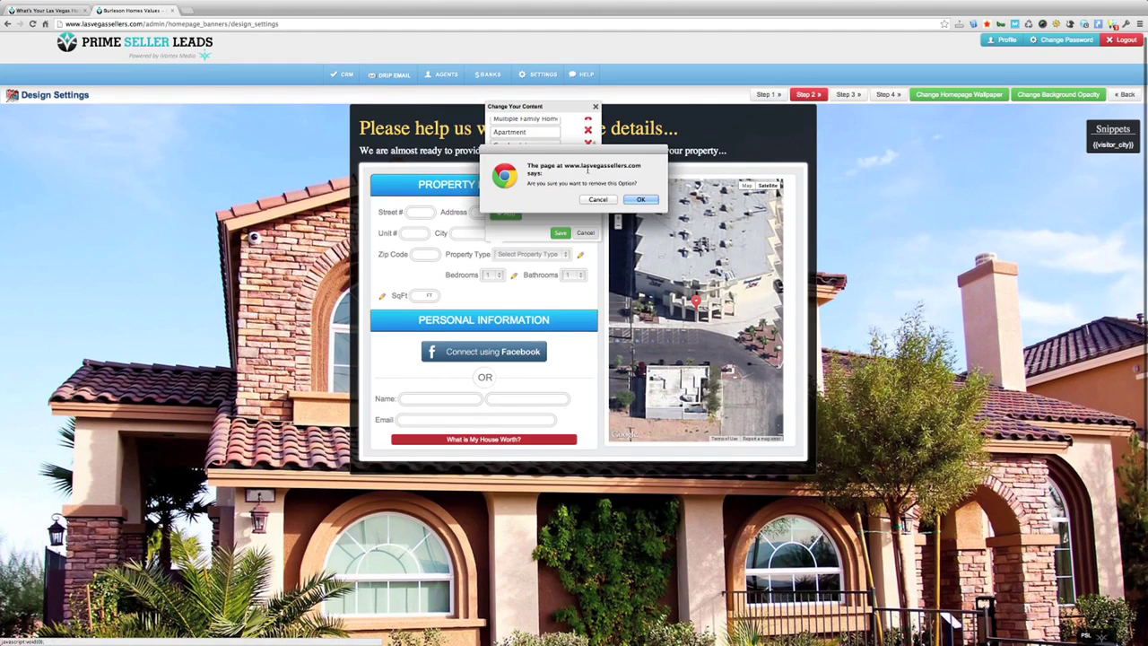
left_click(640, 199)
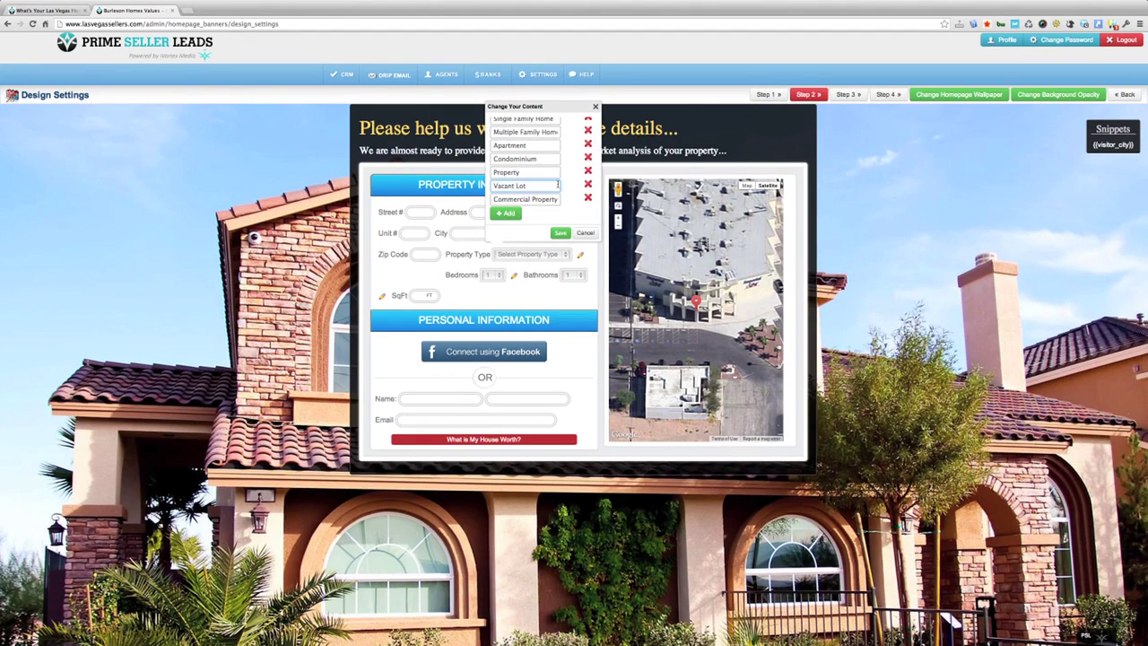
left_click(561, 233)
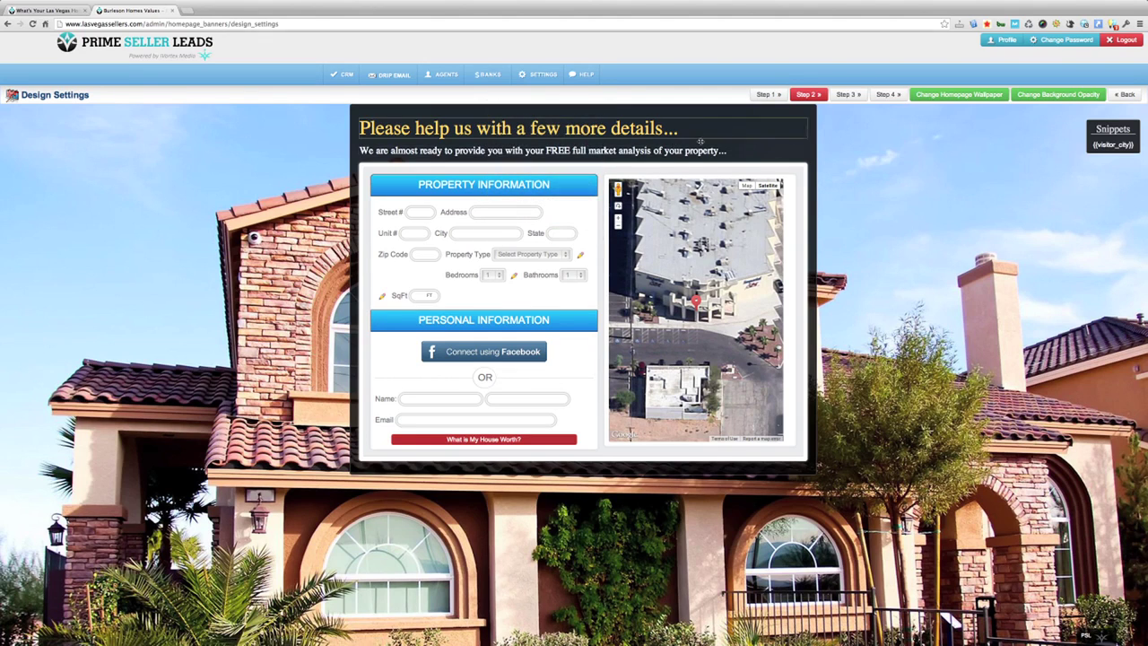
left_click(848, 95)
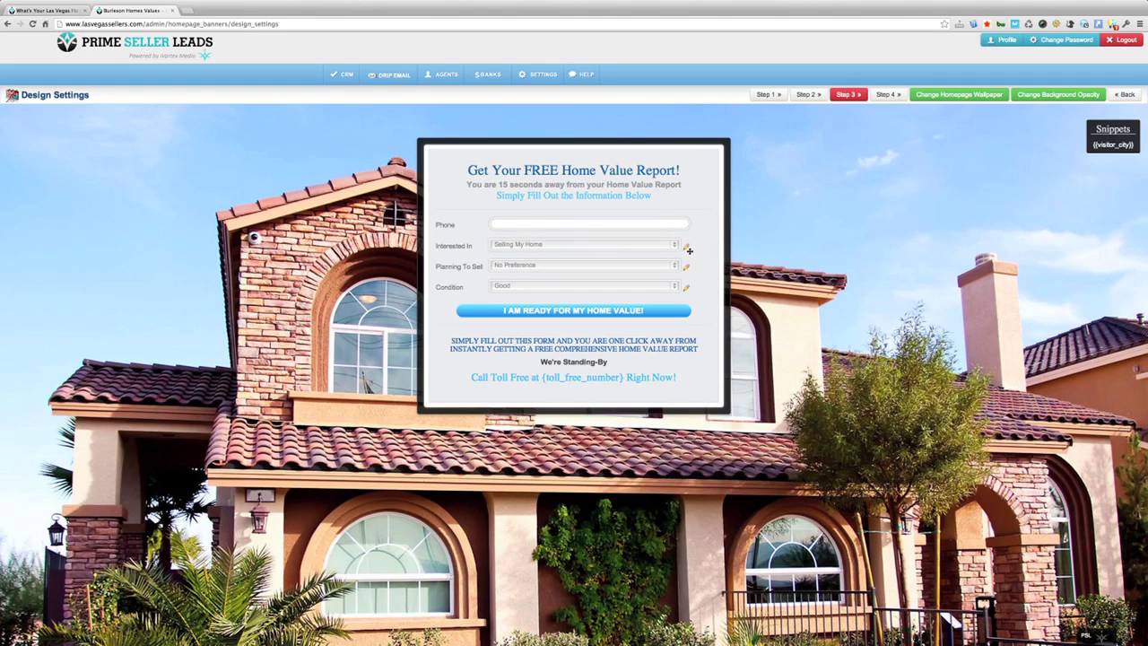
left_click(539, 245)
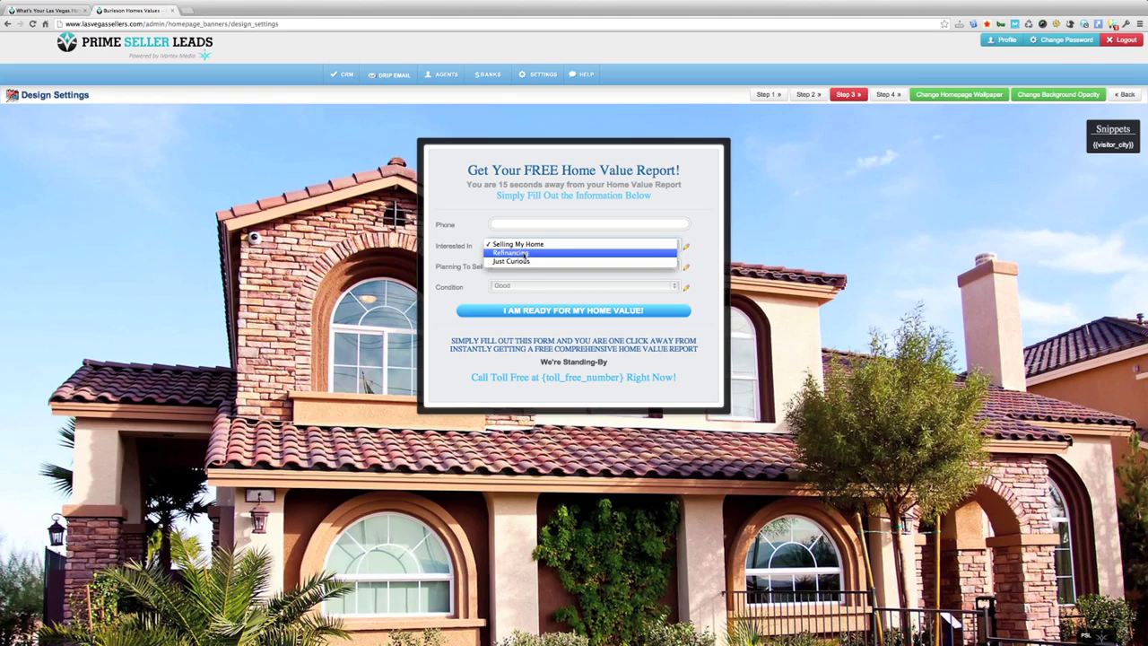
left_click(704, 240)
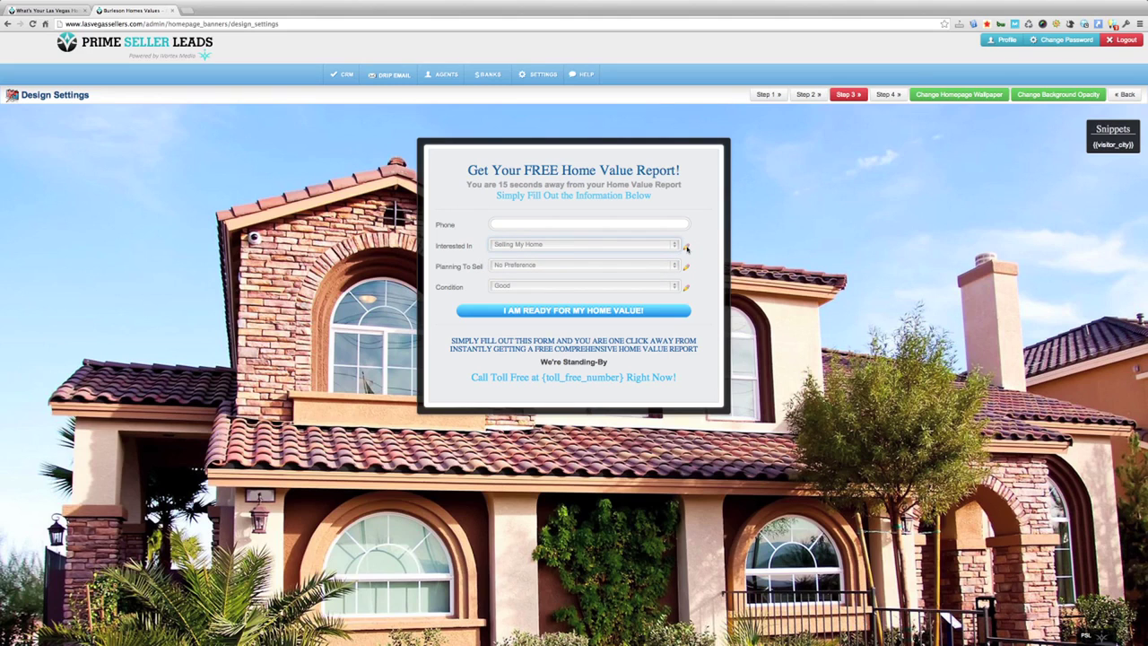
left_click(686, 247)
scroll(565, 180, "down", 1)
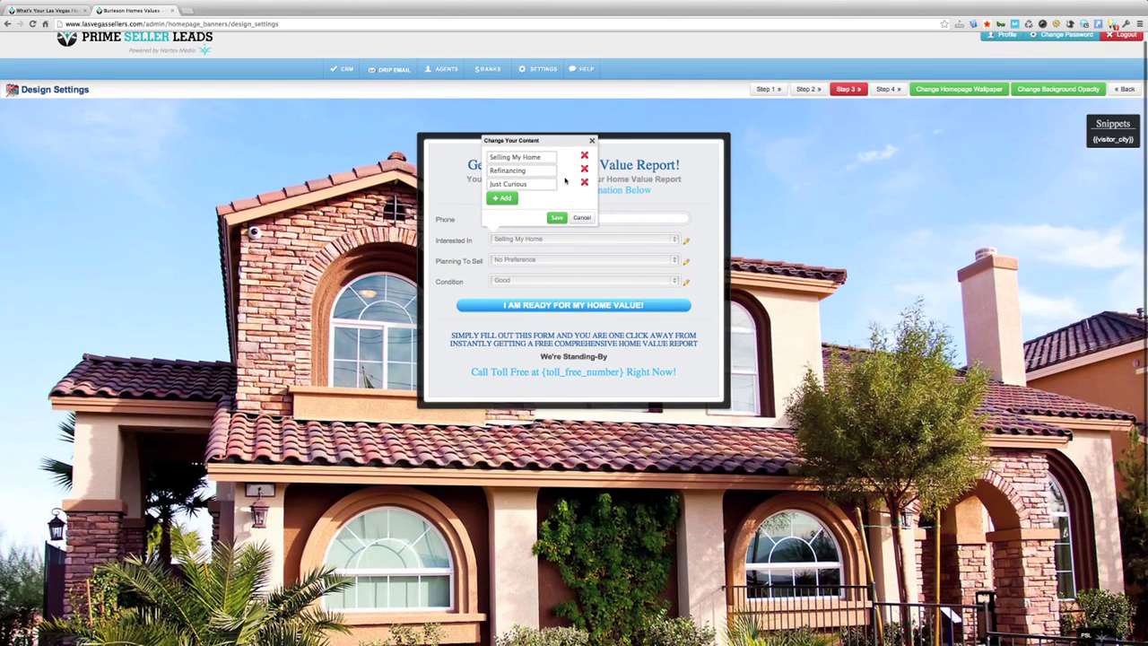
left_click(506, 199)
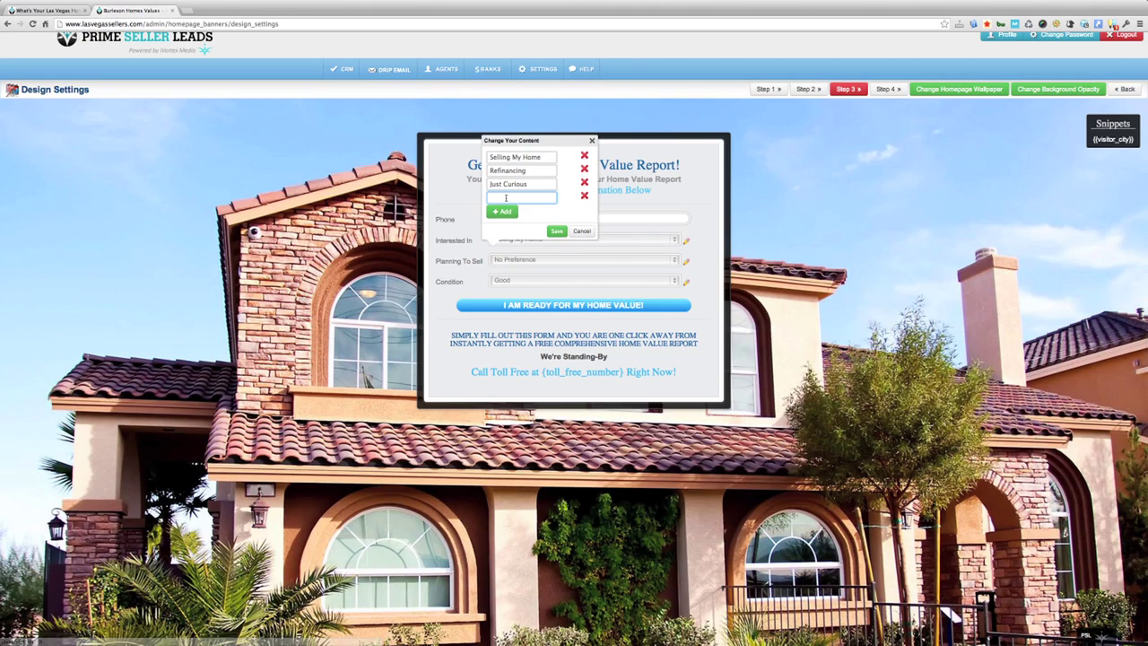
left_click(581, 230)
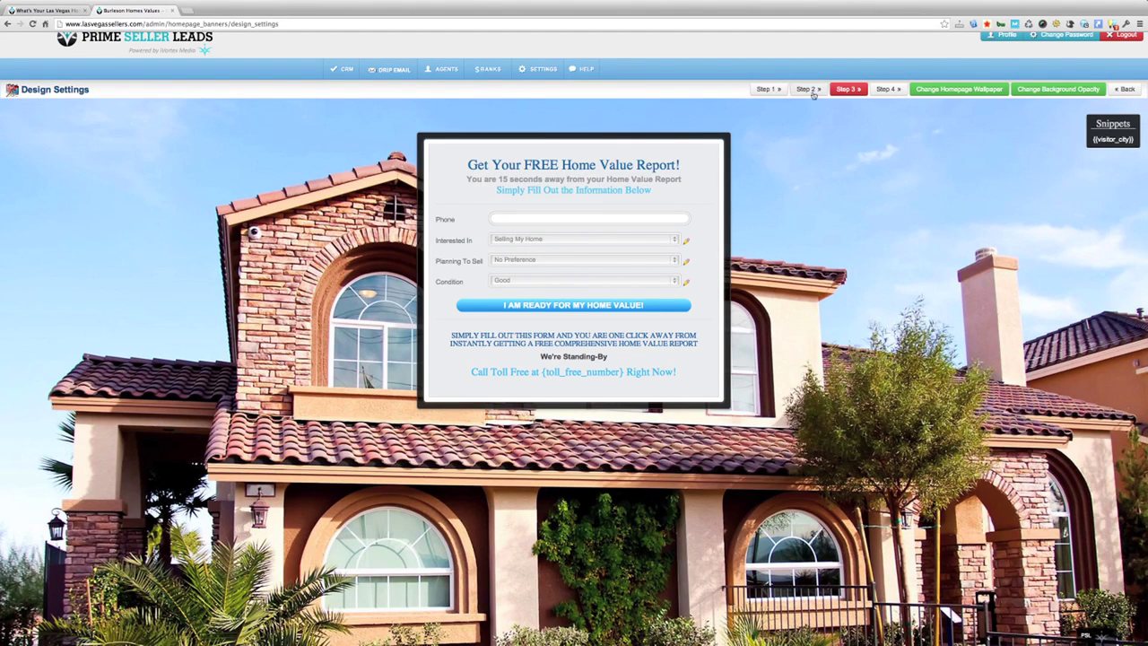
Step: Open step 4's agent photo editor, cancel without replacing the photo, and return to step 1
left_click(886, 88)
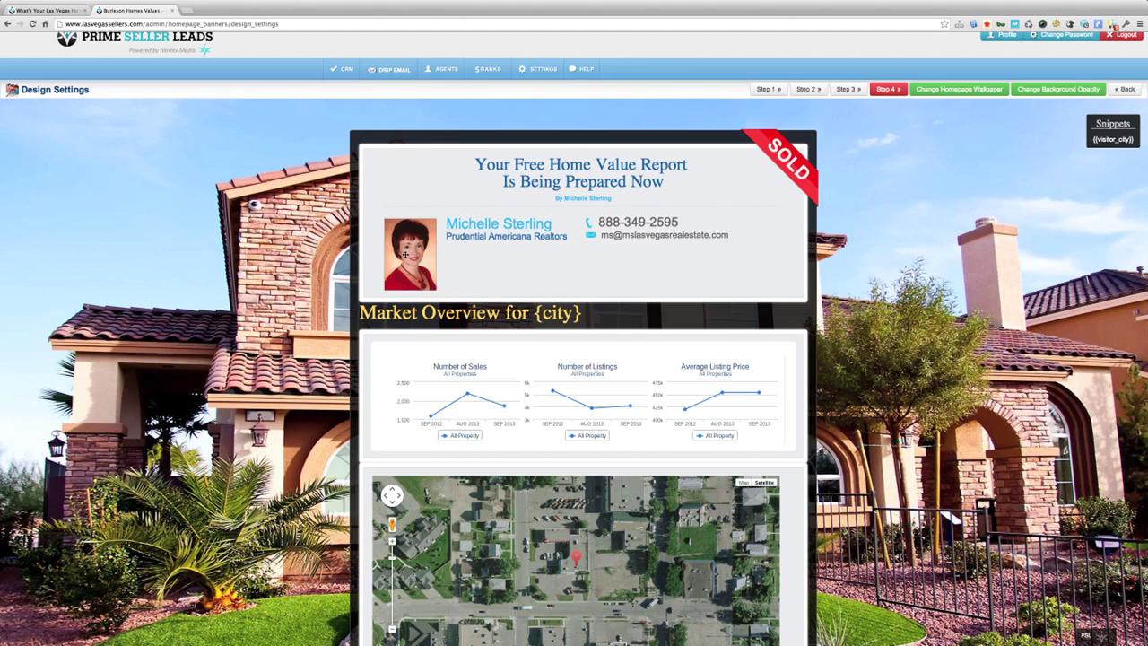
left_click(406, 251)
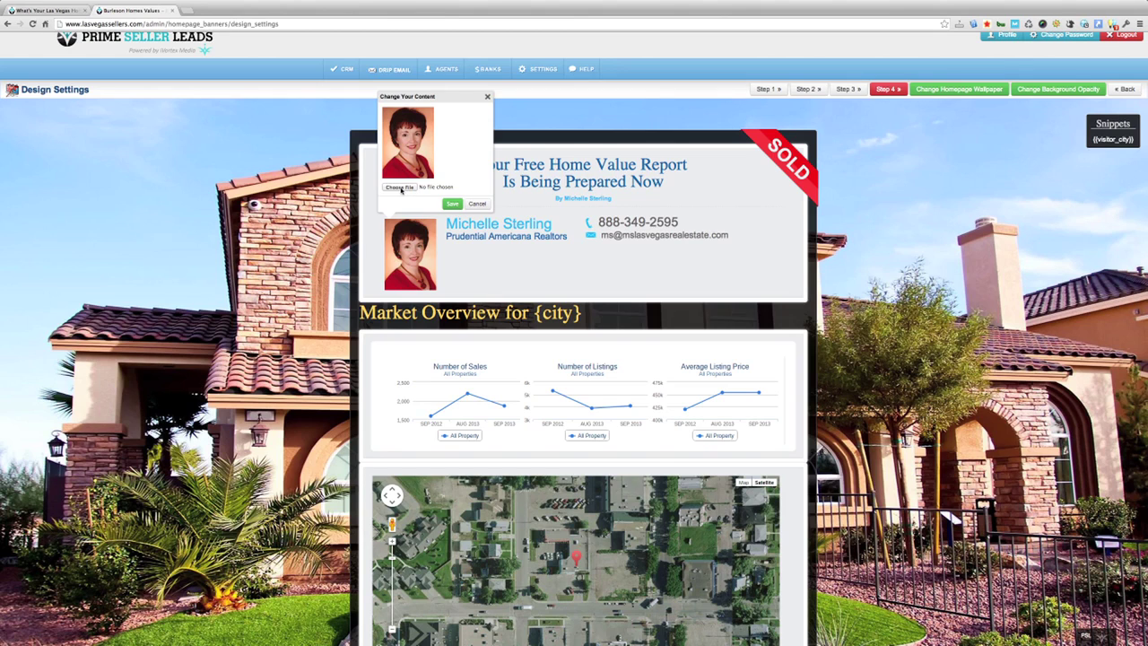
left_click(401, 188)
left_click(871, 199)
left_click(477, 204)
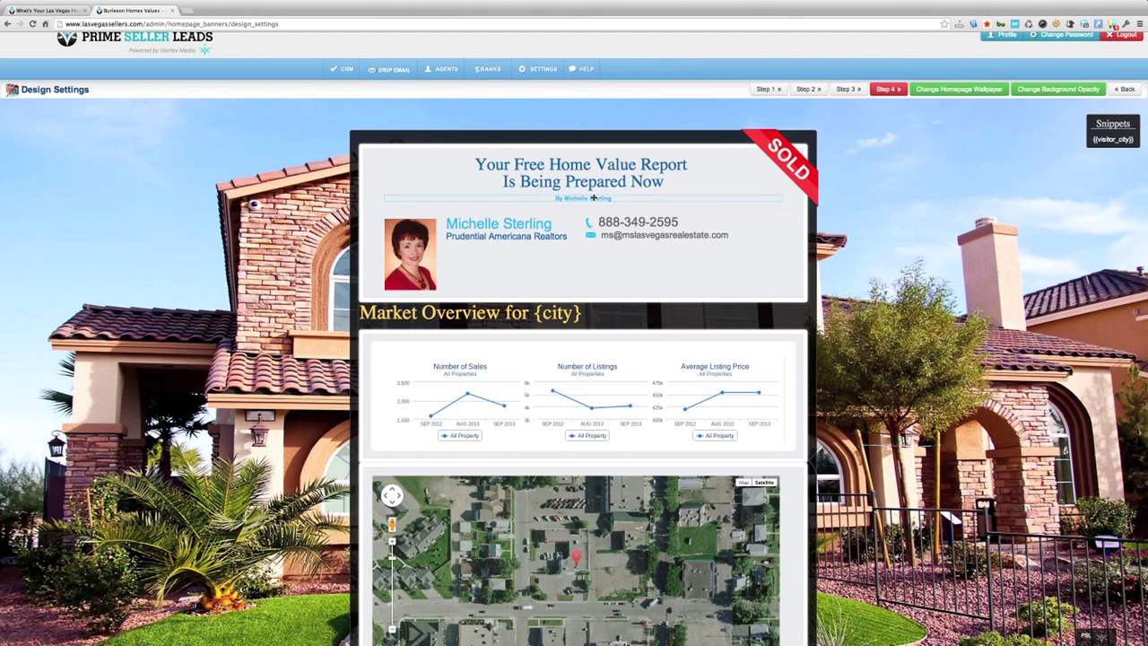
left_click(765, 89)
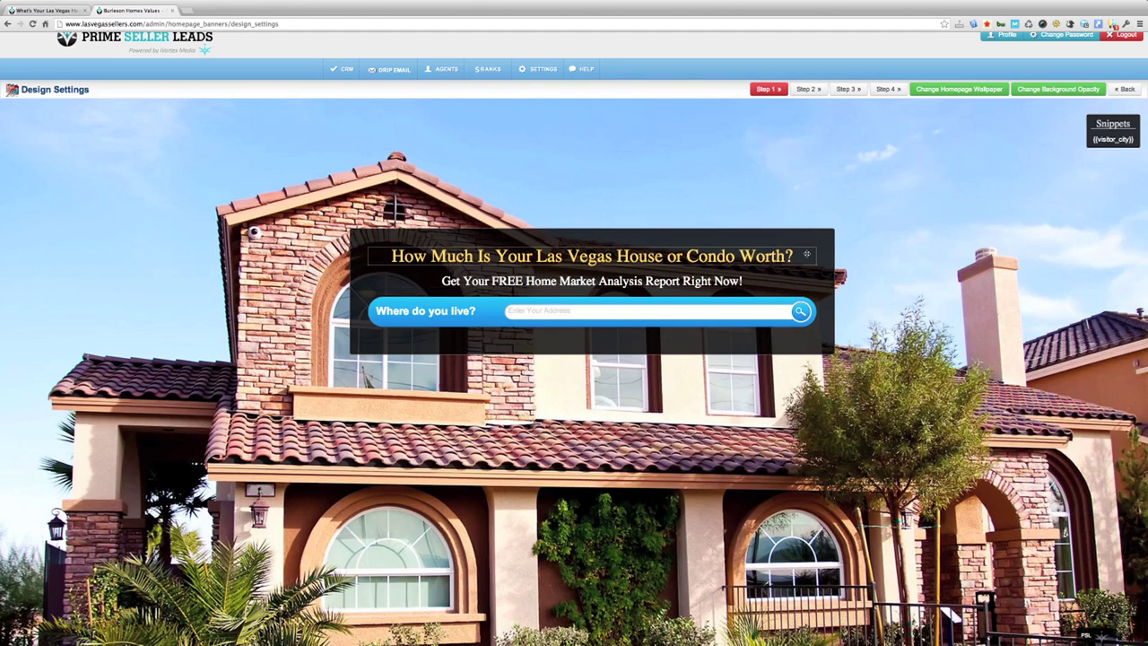
Step: Set the banner background opacity slider to mid-range for a semi-transparent dark background, and save
scroll(879, 170, "up", 1)
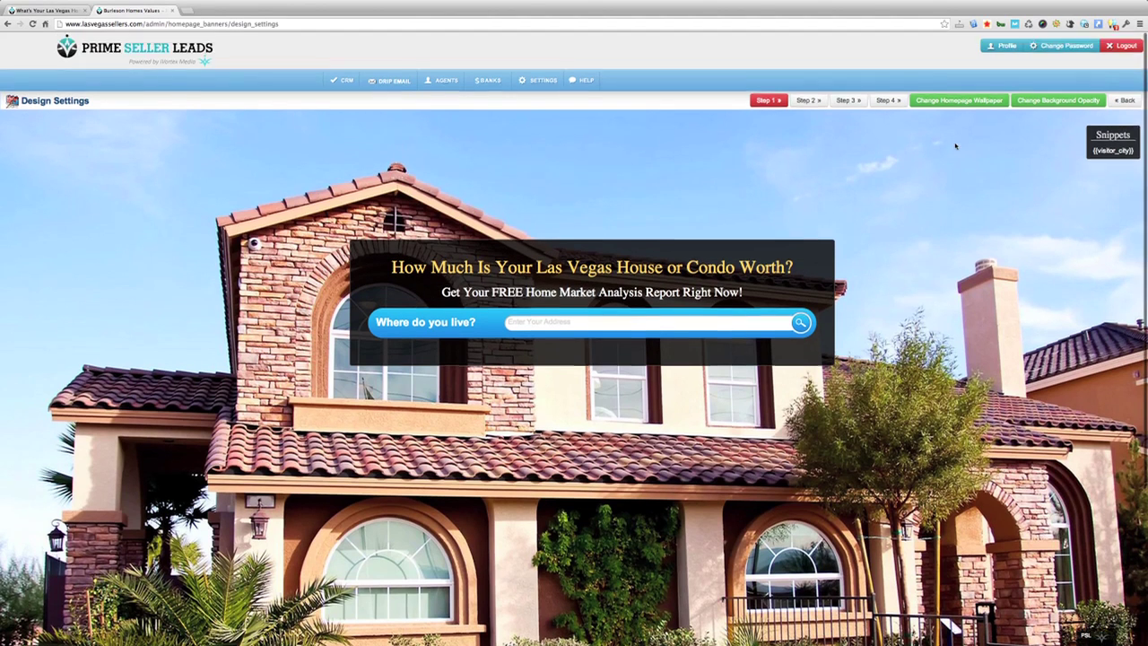
left_click(1043, 104)
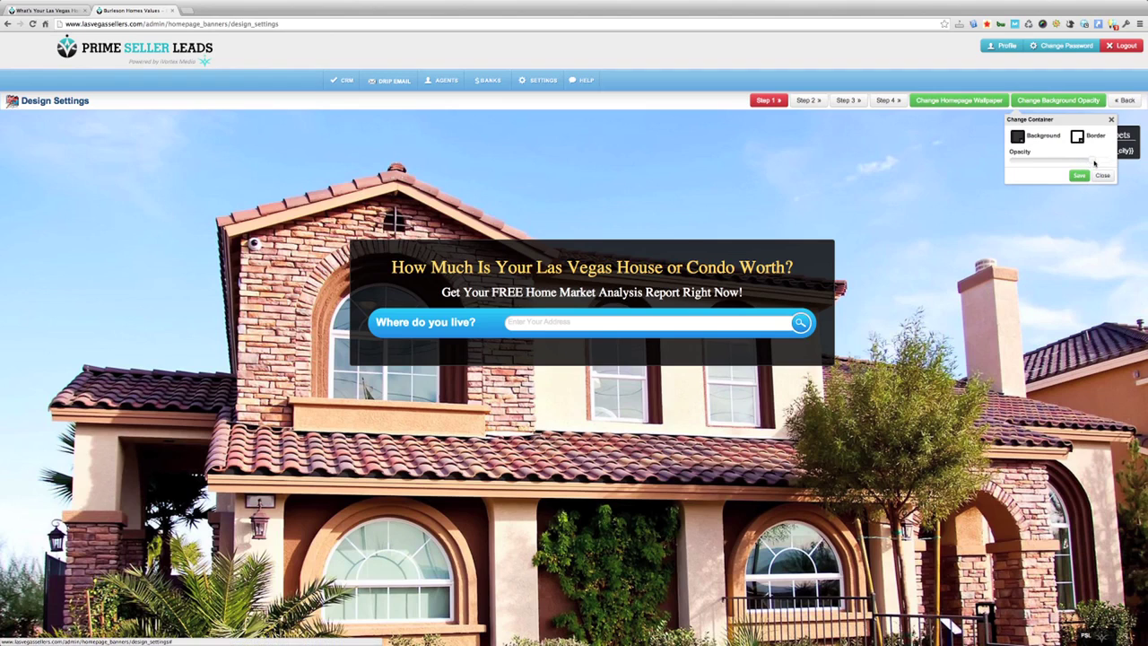
left_click_drag(1093, 163, 1041, 163)
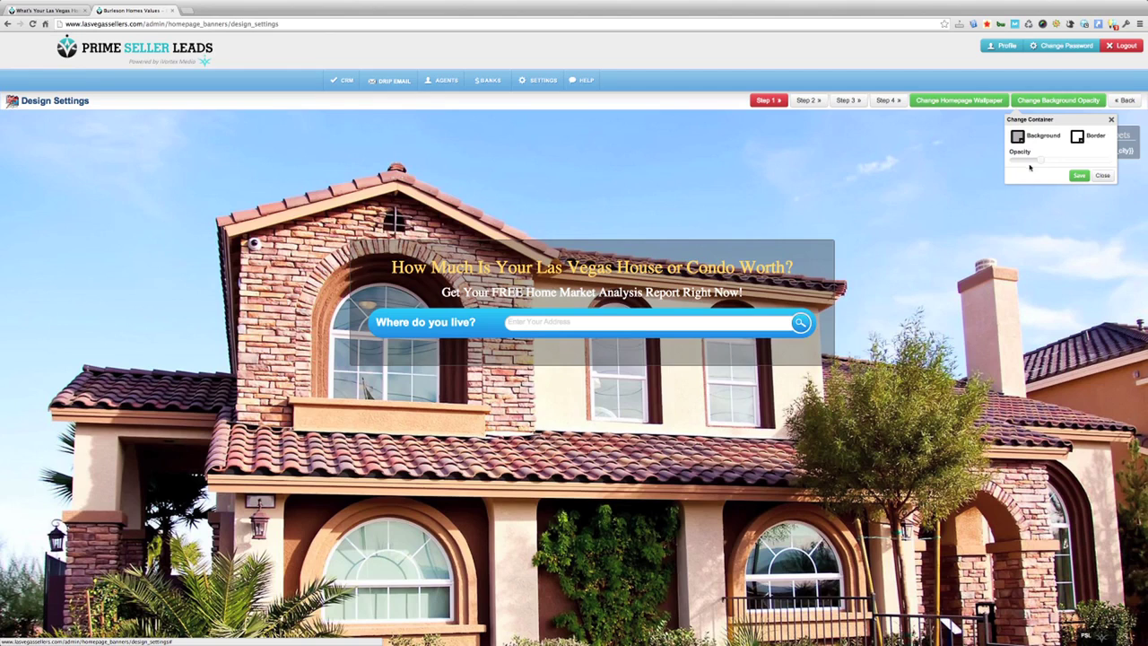
left_click_drag(1039, 162, 1115, 164)
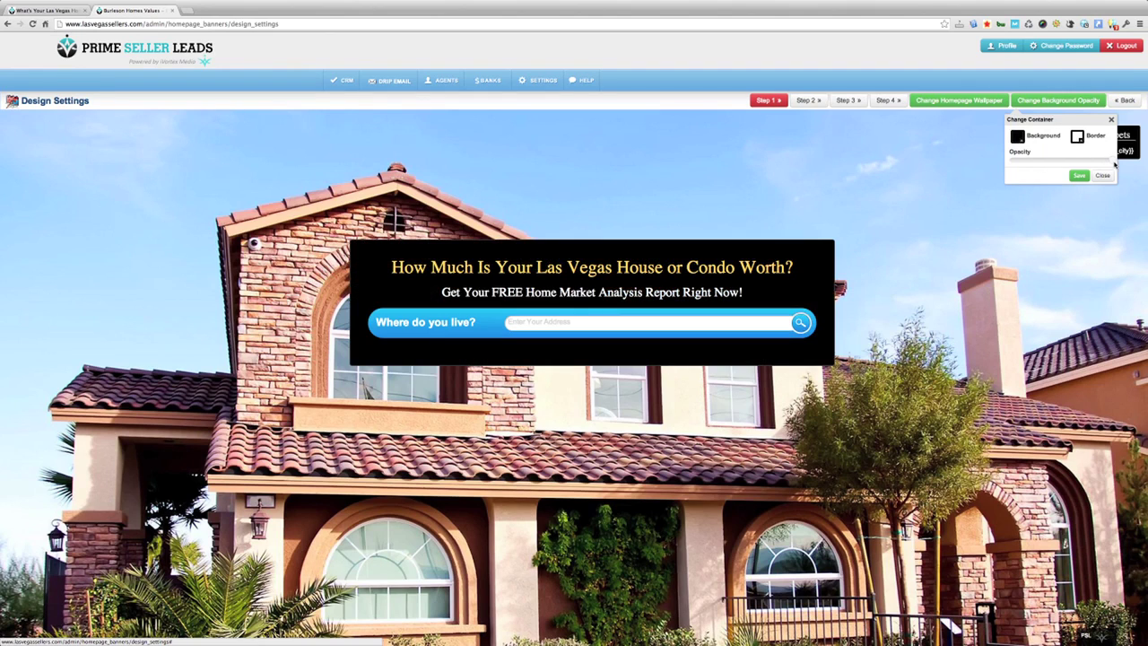
left_click_drag(1019, 163, 1009, 164)
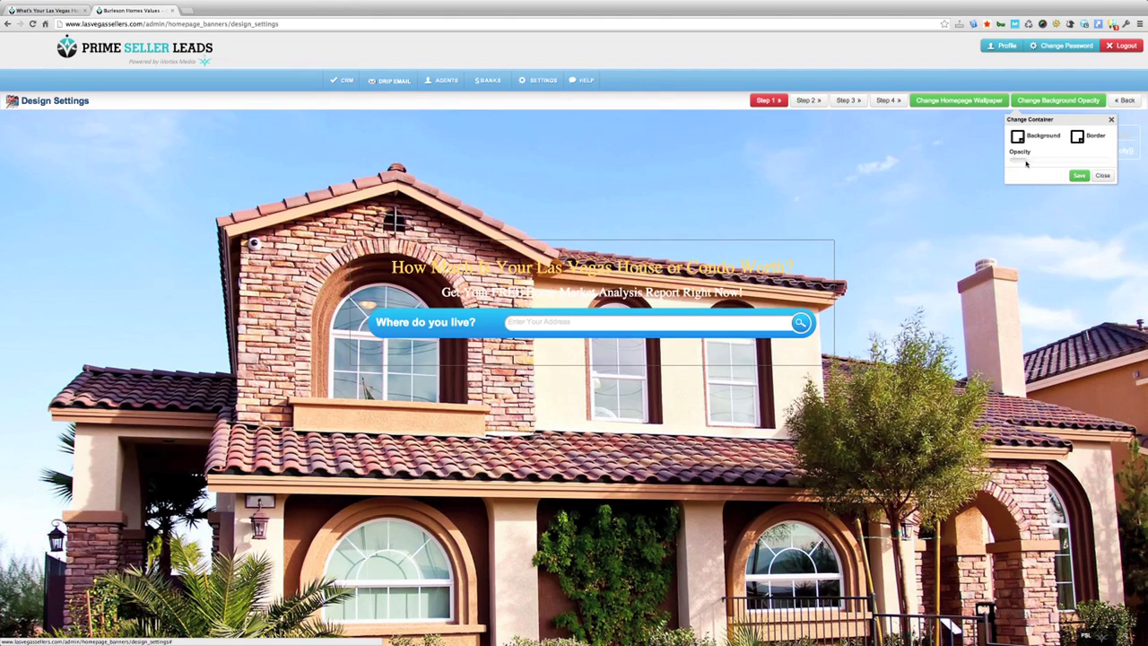
left_click(1035, 163)
left_click(1079, 175)
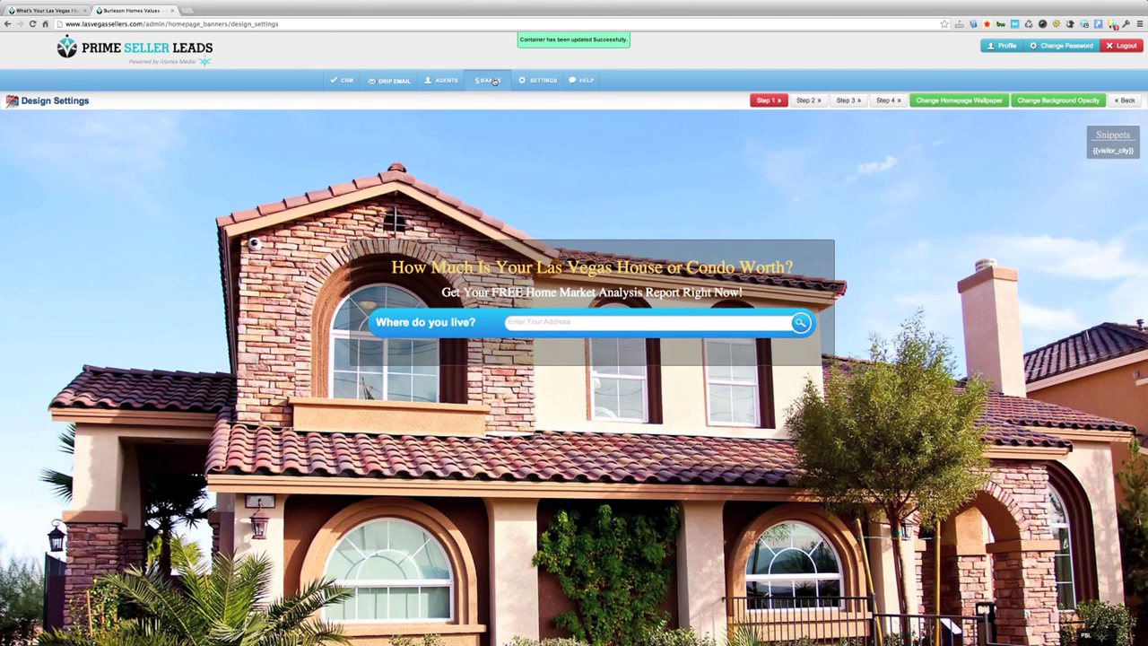
Step: Reload the live seller site to review the current headline banner
left_click(47, 11)
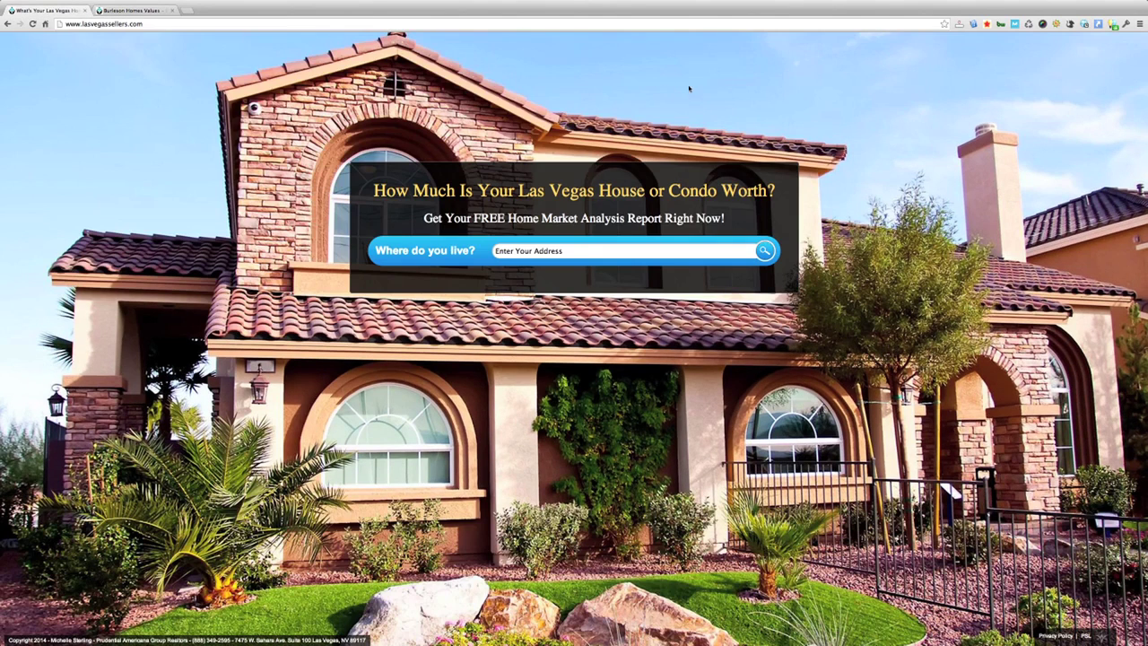
left_click(32, 23)
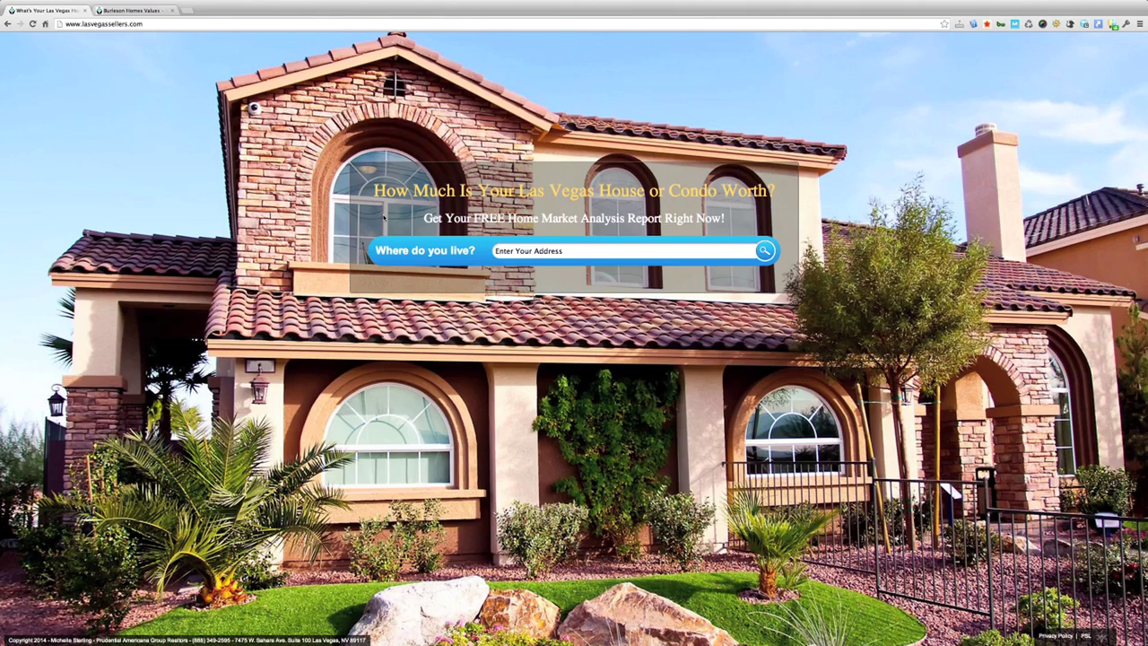
left_click(131, 9)
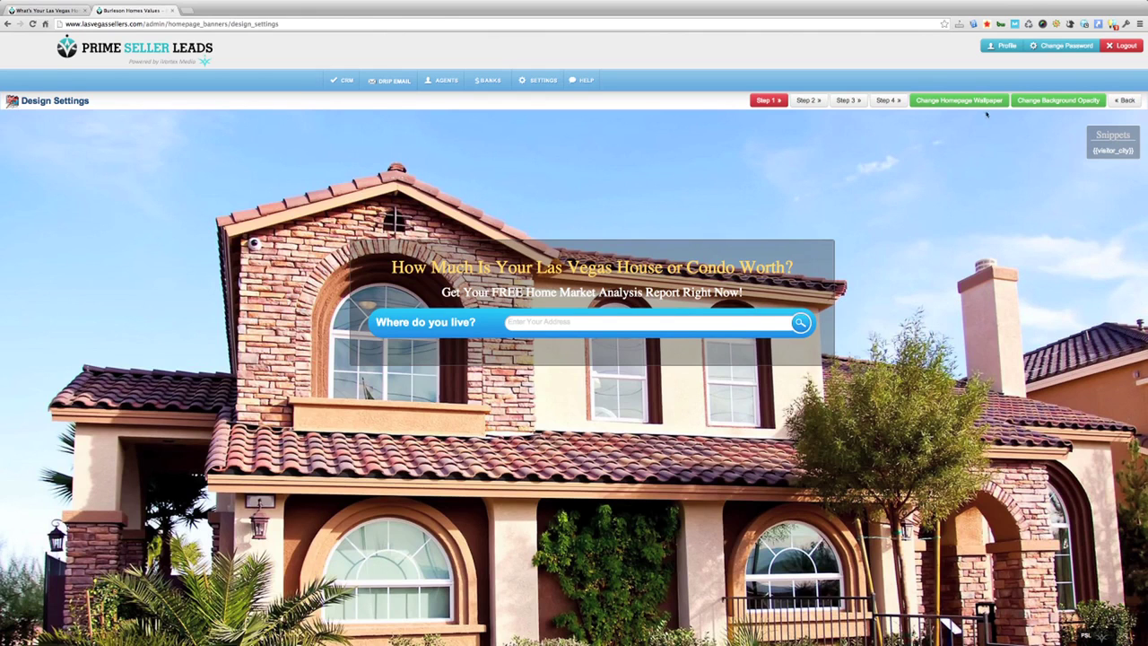
Step: Raise the banner background opacity to nearly opaque black, save, and preview it live
left_click(1059, 99)
left_click_drag(1041, 164, 1091, 165)
left_click(1080, 176)
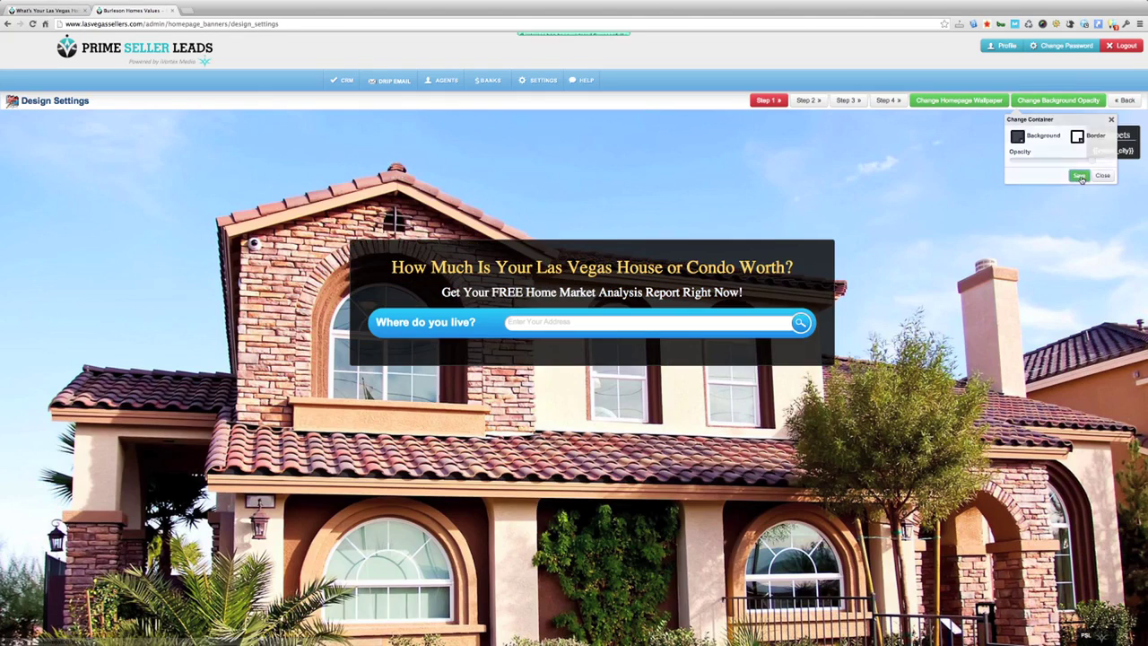
left_click(55, 11)
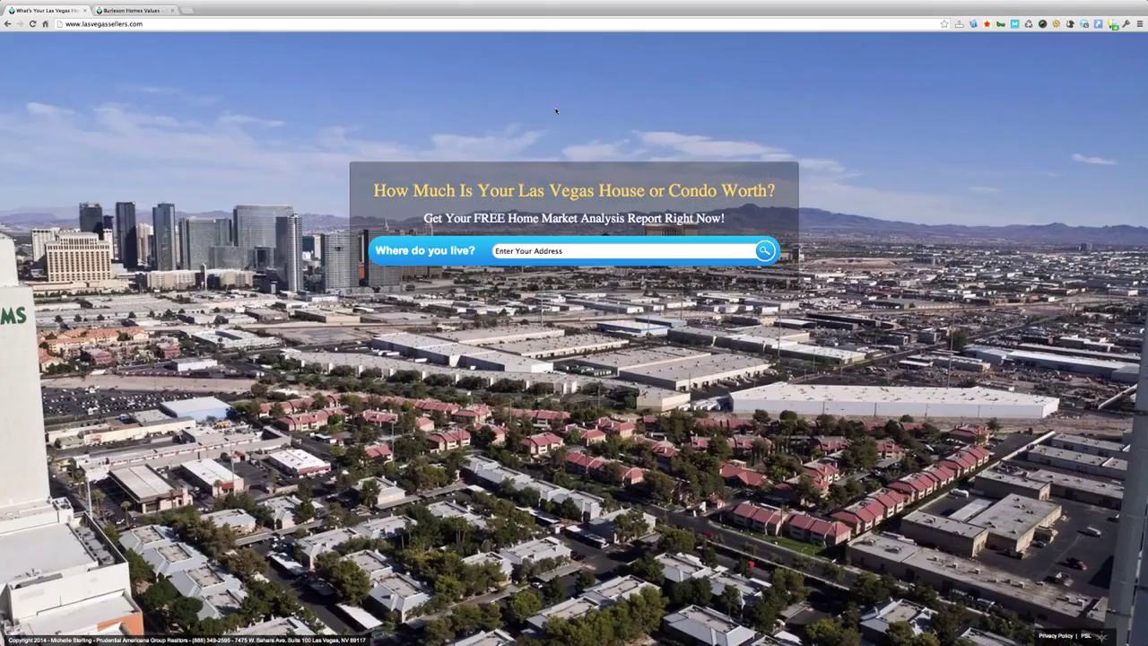
left_click(32, 25)
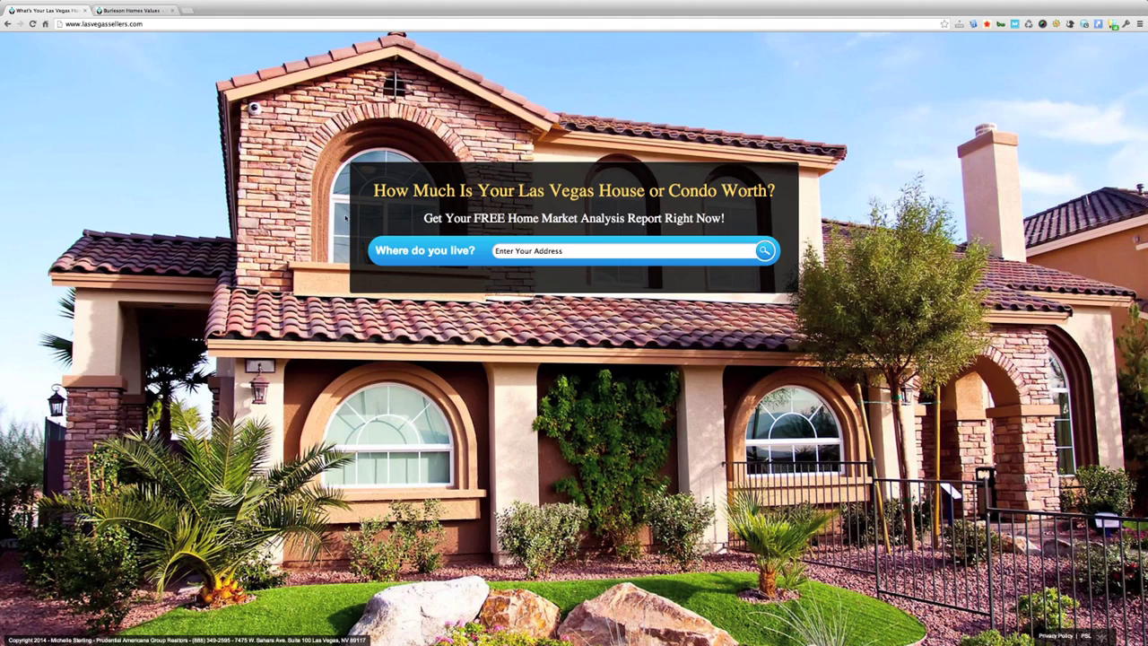
left_click(143, 11)
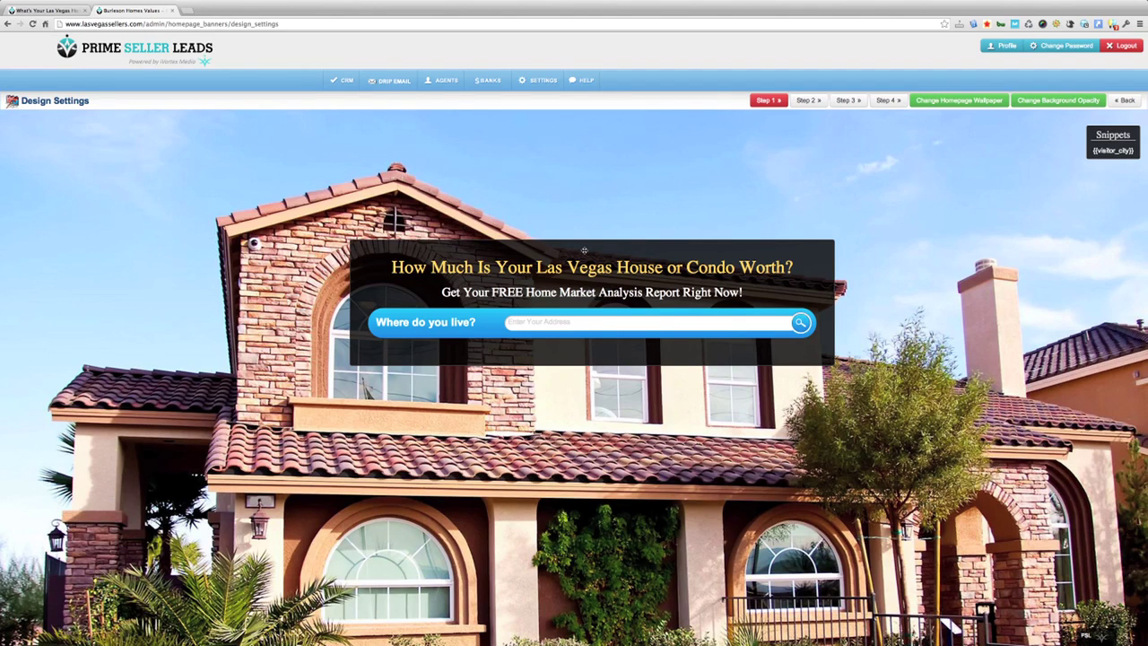
Step: Drag the headline banner lower over the house and check it on the live site
left_click_drag(584, 250, 598, 446)
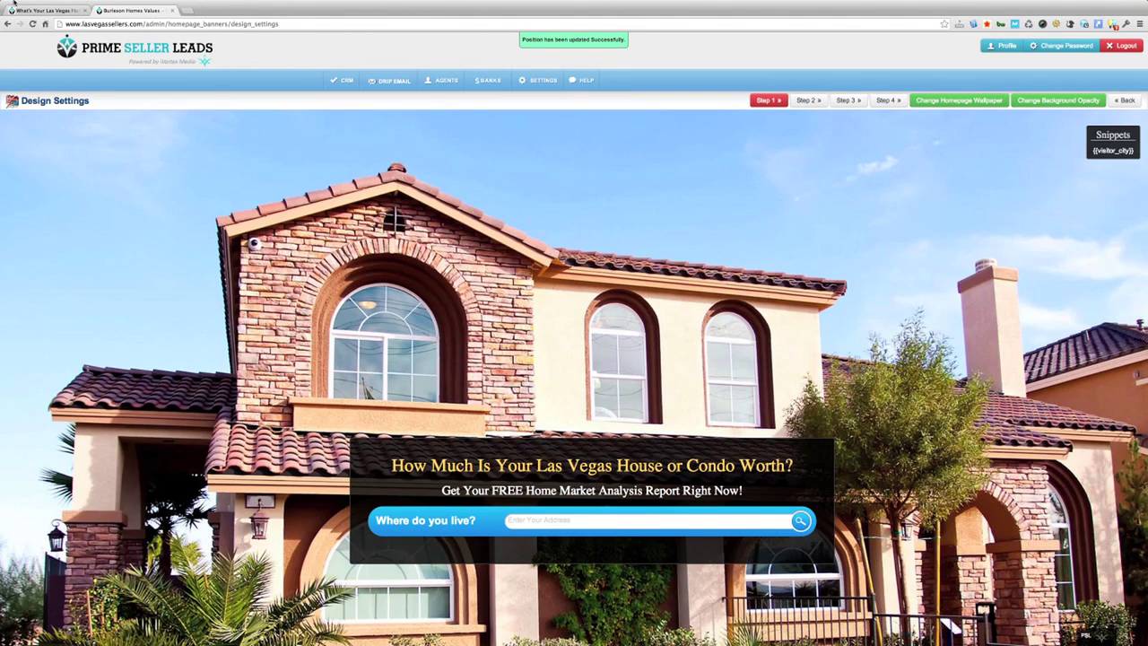
left_click(39, 11)
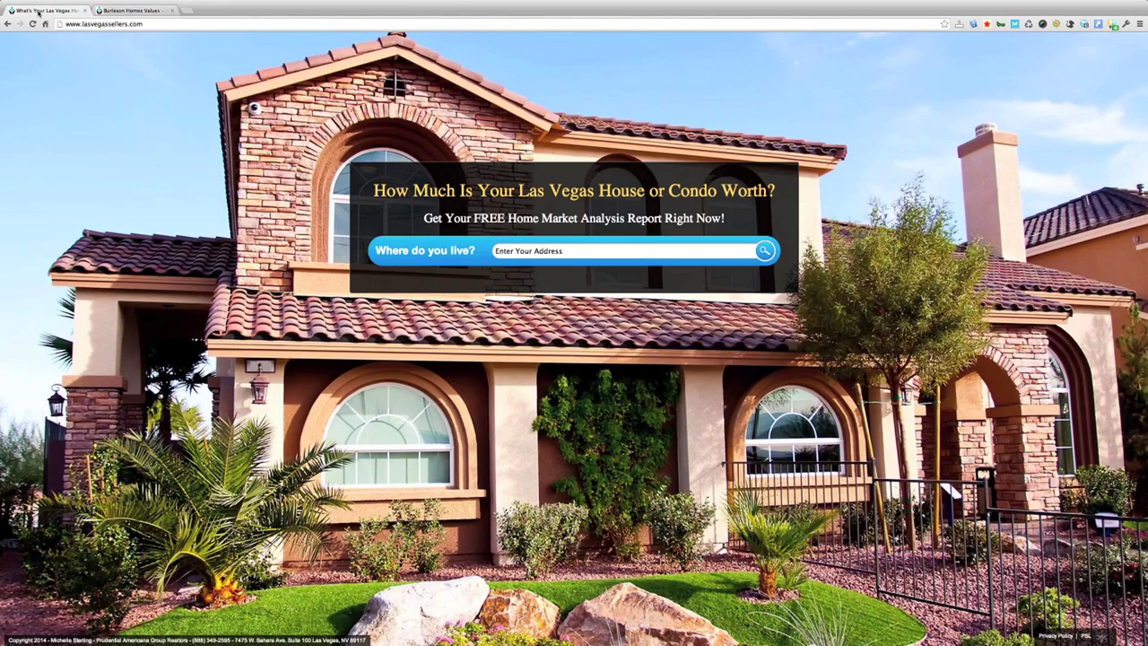
left_click(32, 24)
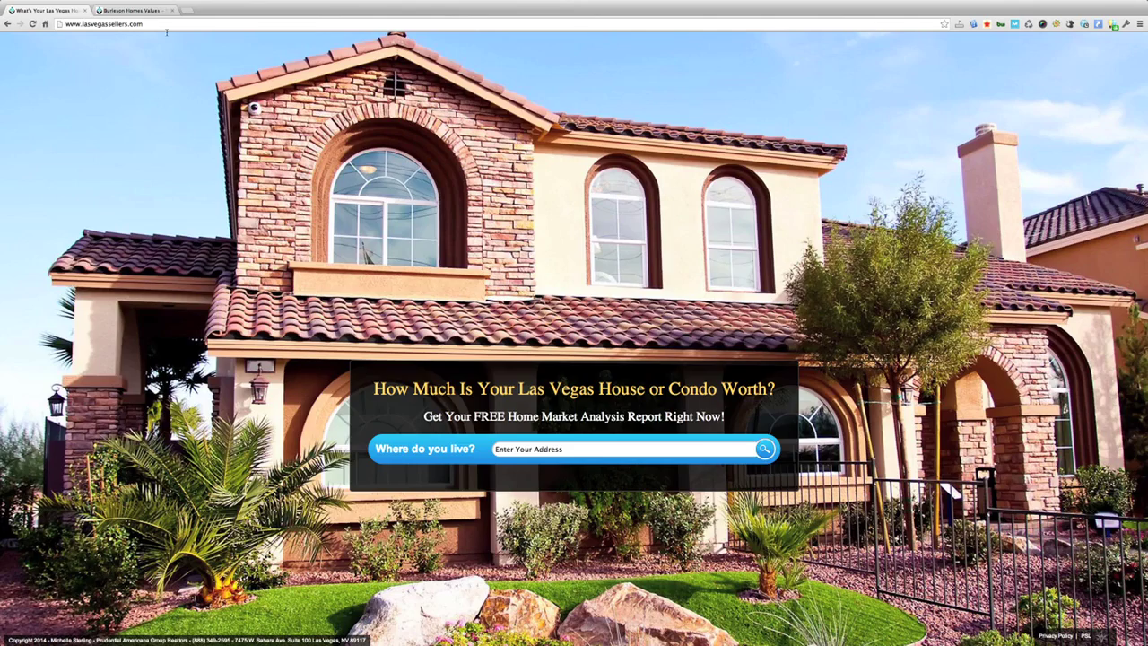
left_click(143, 10)
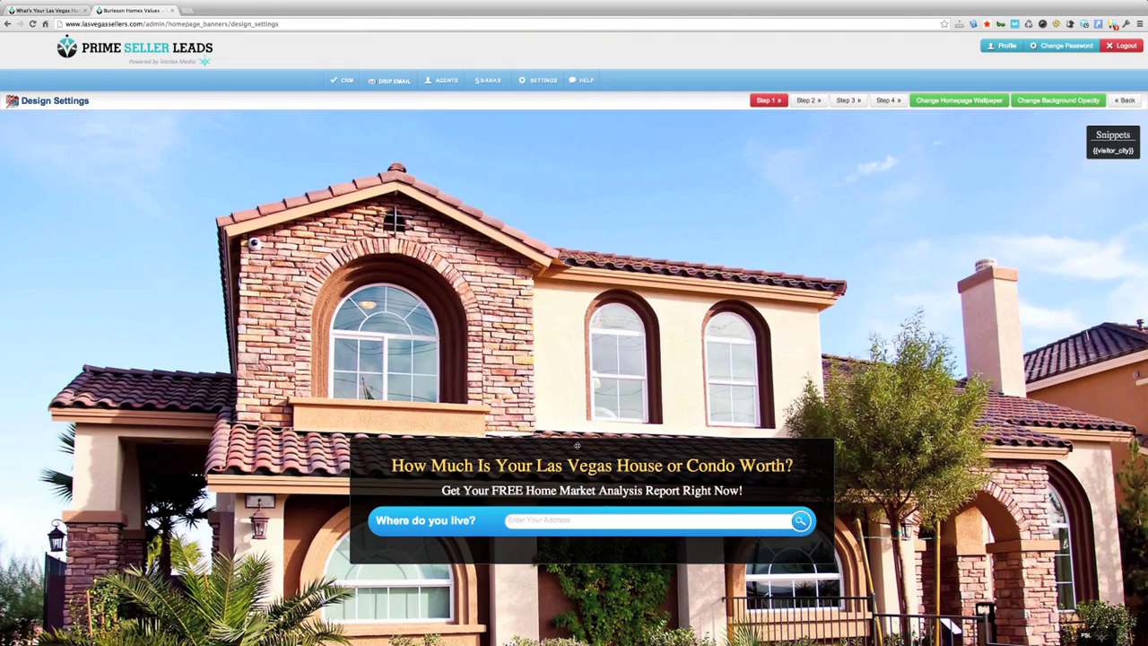
Step: Move the headline banner up near the roofline and confirm the position live
left_click_drag(577, 445, 576, 199)
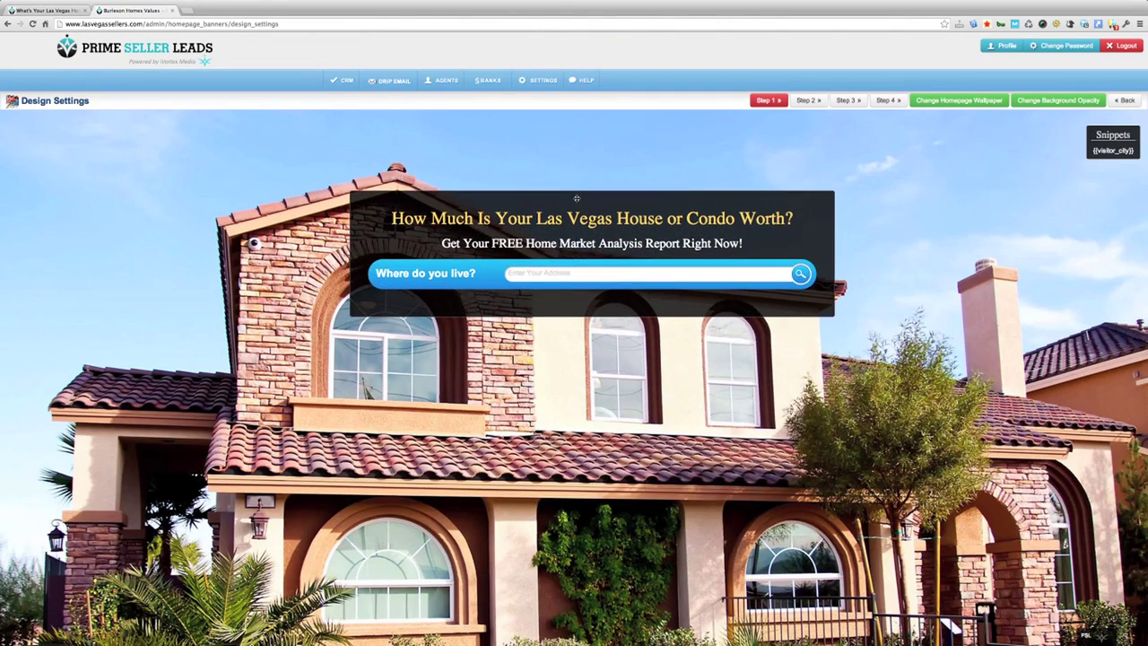
left_click(44, 10)
left_click(32, 24)
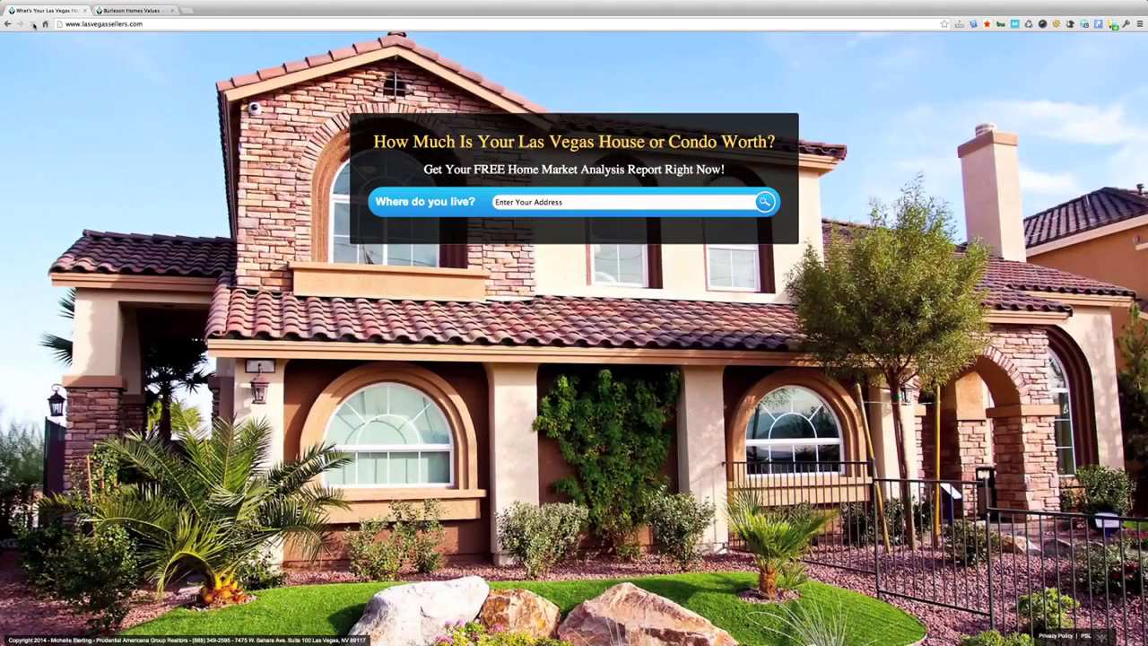
left_click(116, 10)
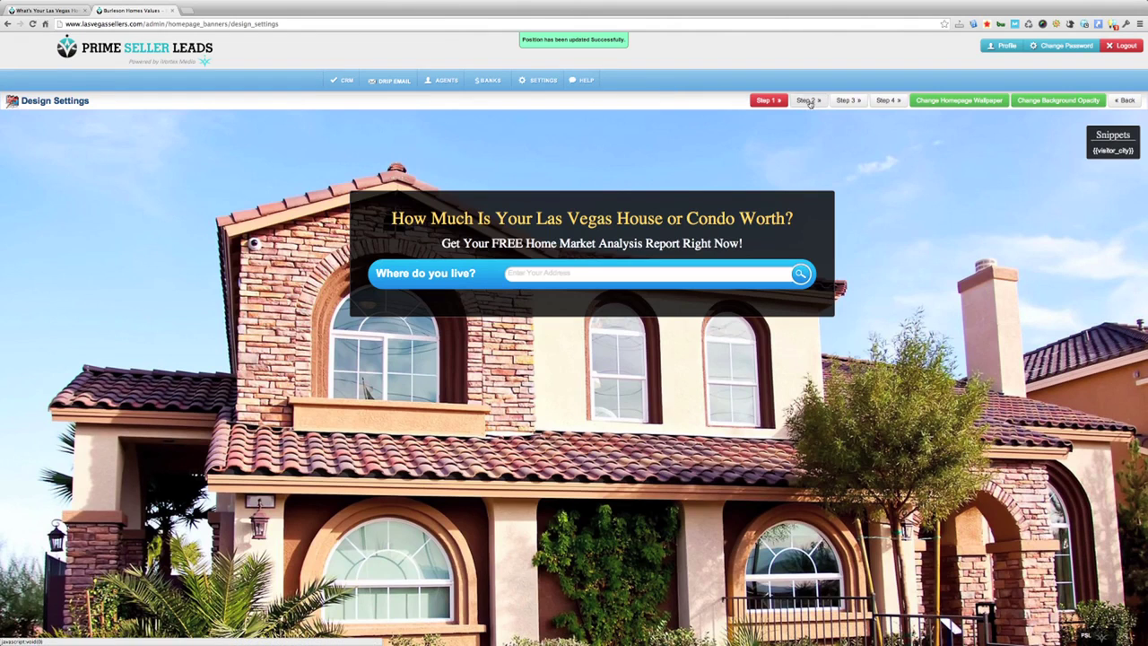
Step: Lower the step 2 details form panel and nudge the step 4 report panel slightly higher
left_click(805, 100)
left_click_drag(612, 118, 597, 143)
left_click(846, 100)
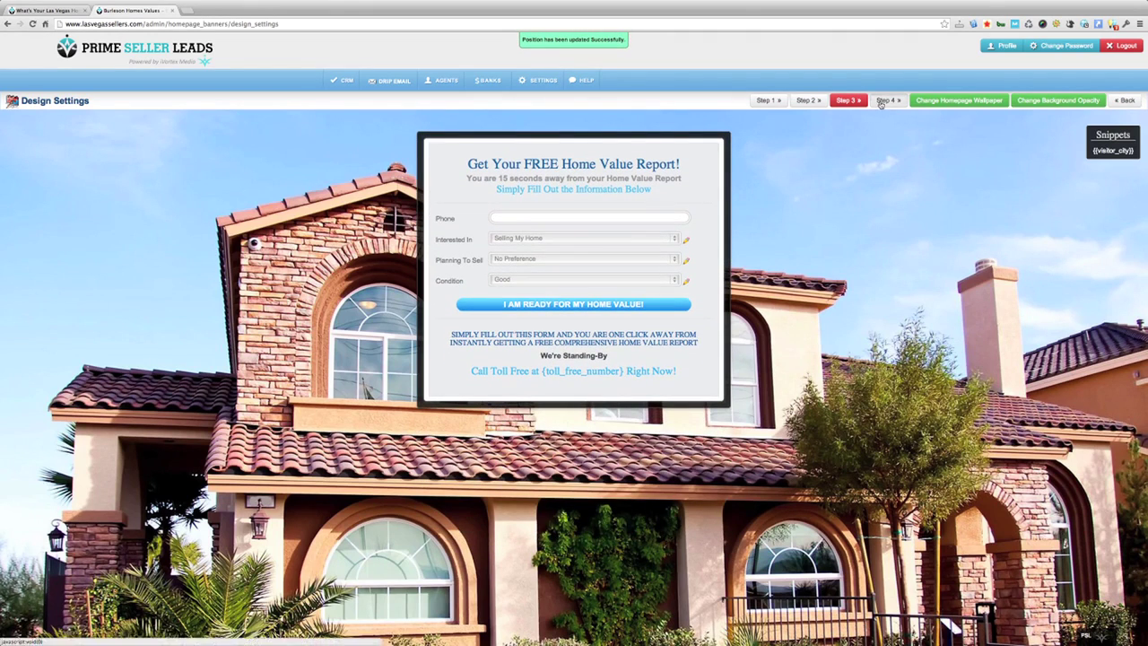
left_click(884, 101)
left_click_drag(608, 152, 607, 132)
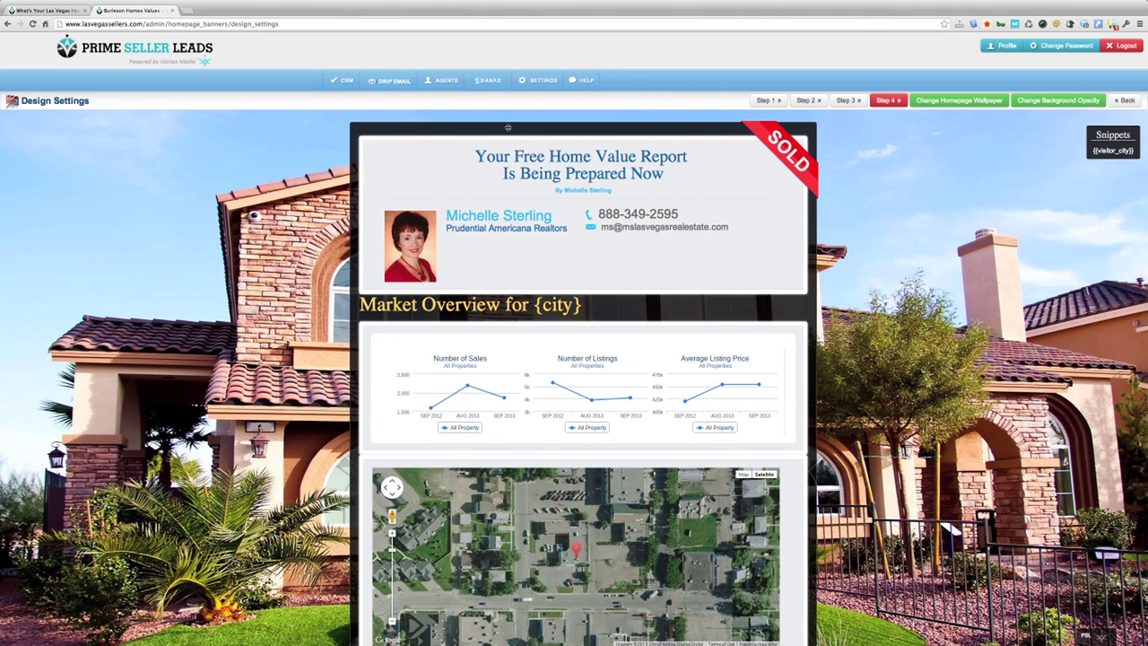
left_click(439, 83)
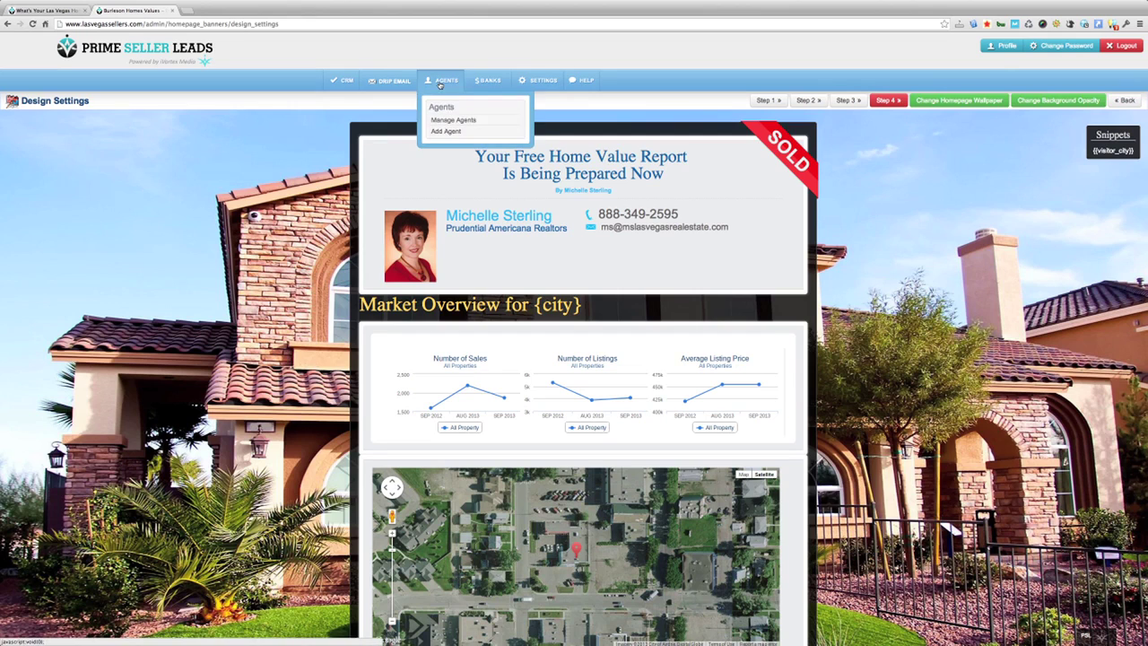
Step: Go to Manage Agents and review the admin agent's last login time
left_click(448, 120)
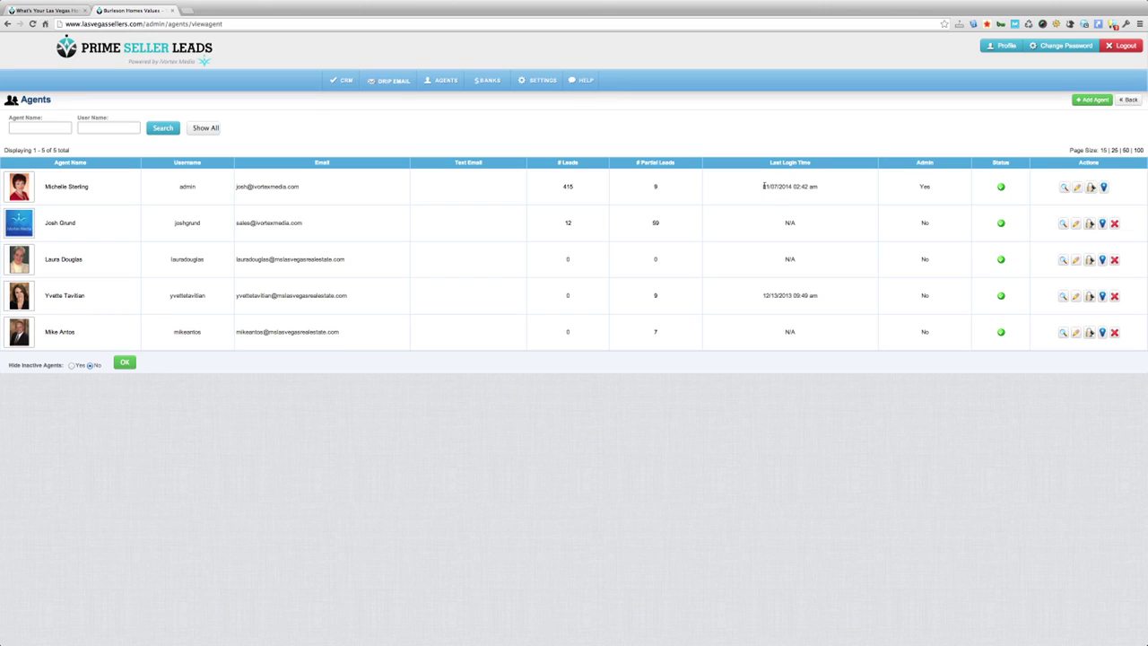
left_click_drag(763, 186, 794, 188)
left_click(790, 187)
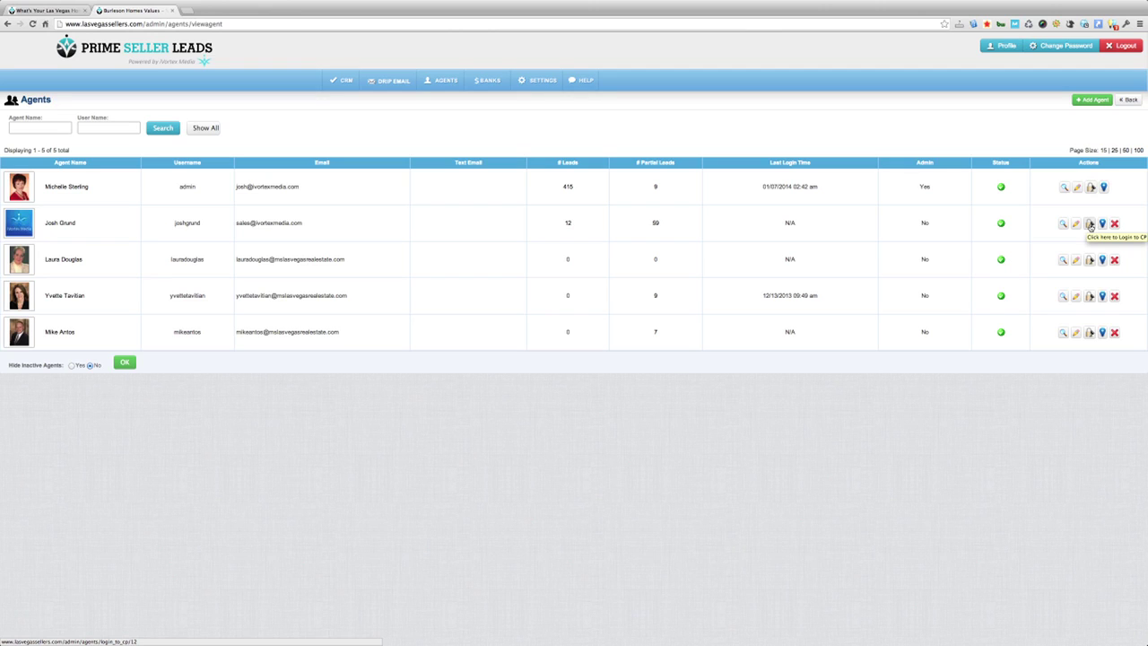
left_click(1090, 225)
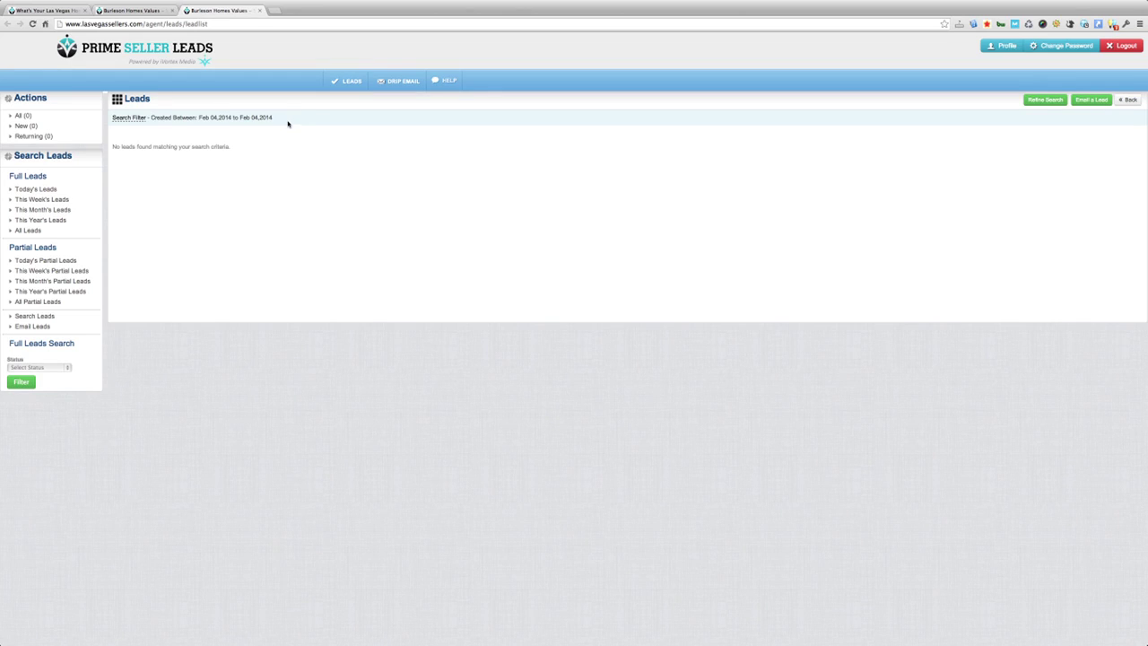
left_click(23, 232)
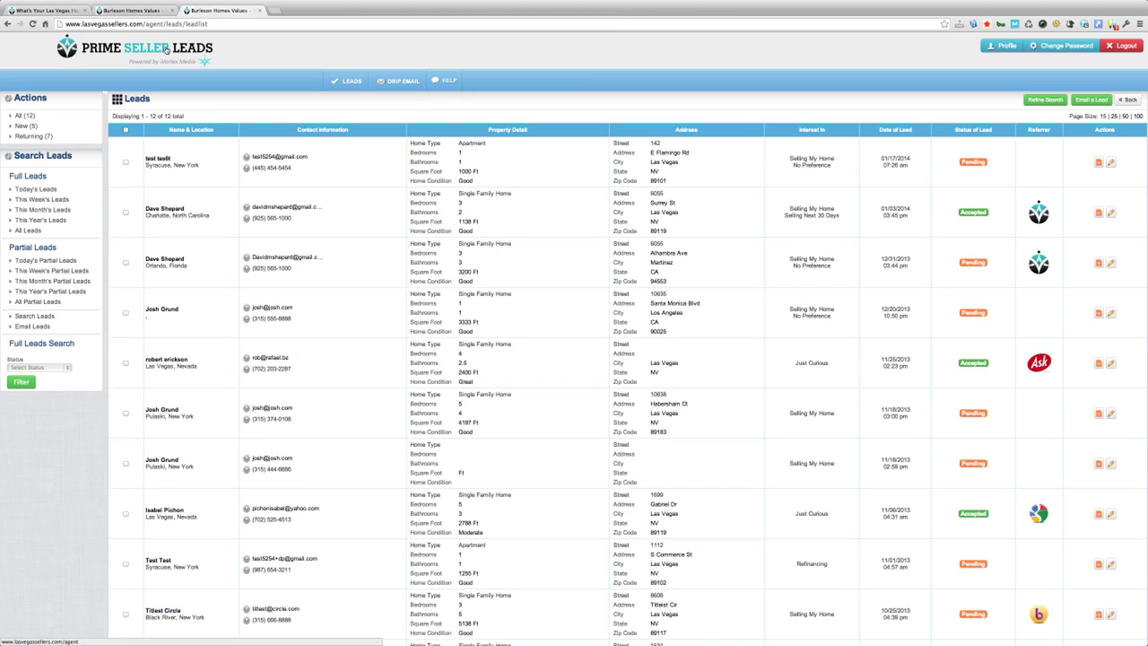
left_click(258, 11)
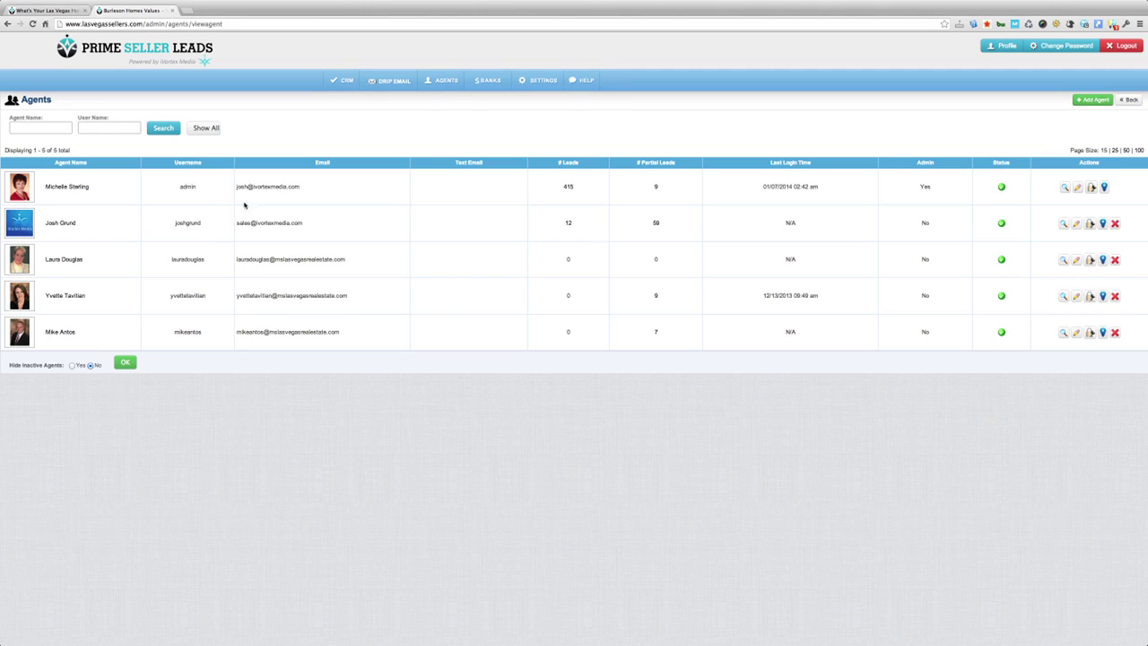
Step: Write a 'Sincerely,' signature with the agent's name and e-mail for the admin agent
left_click(1078, 188)
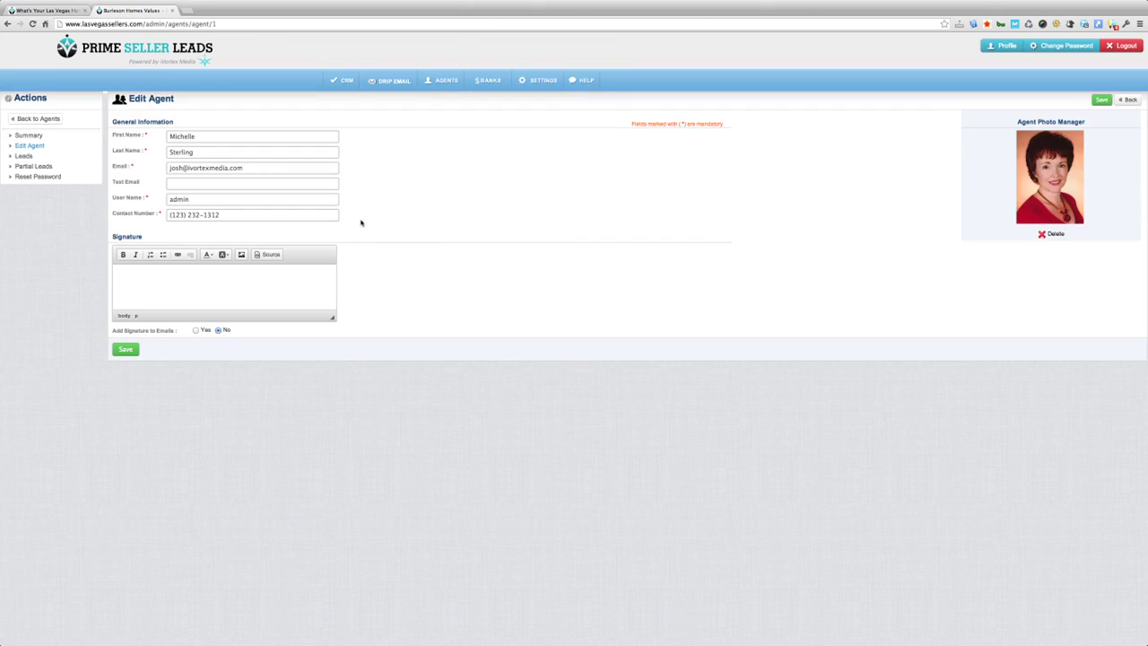
left_click(308, 198)
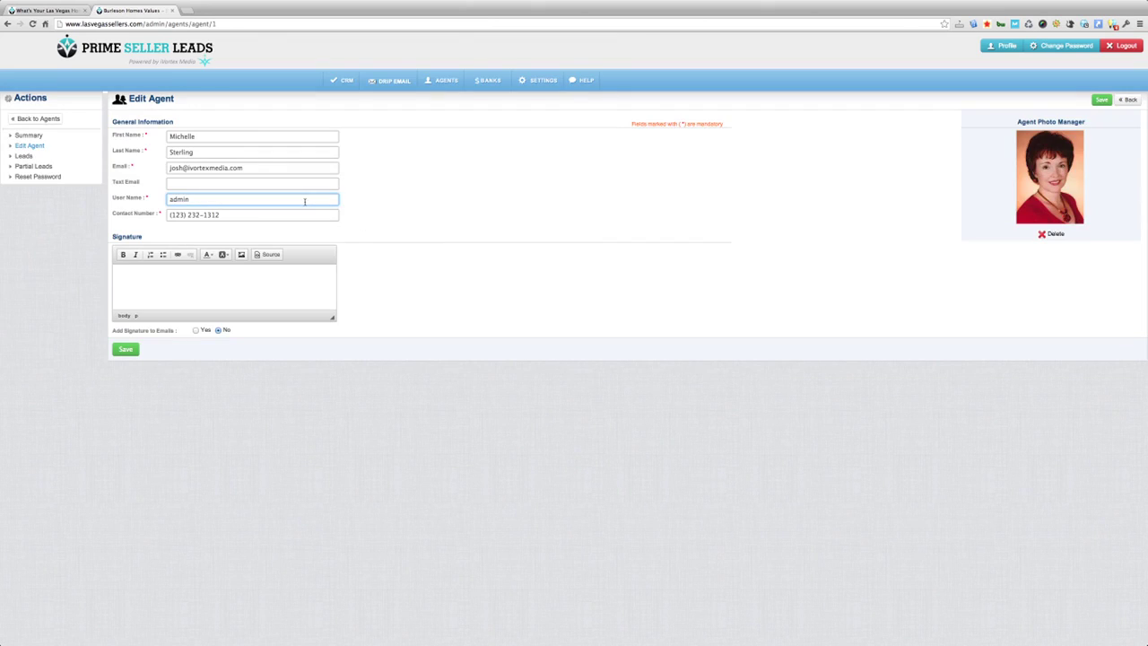
left_click(178, 277)
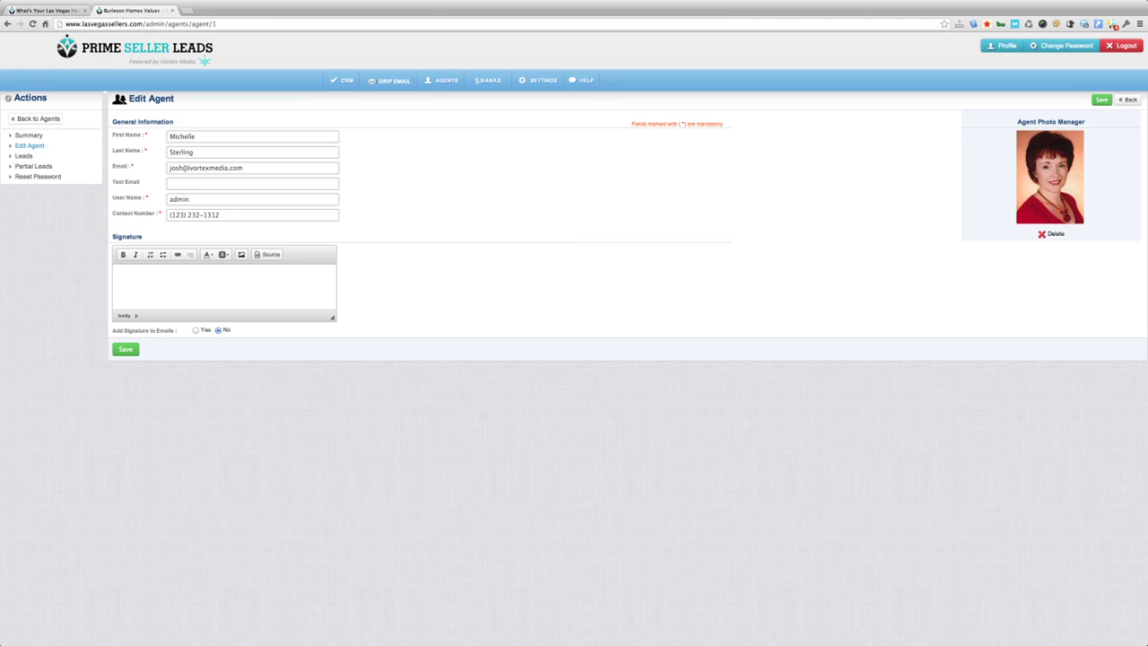
type("Sincerely,")
key("Return")
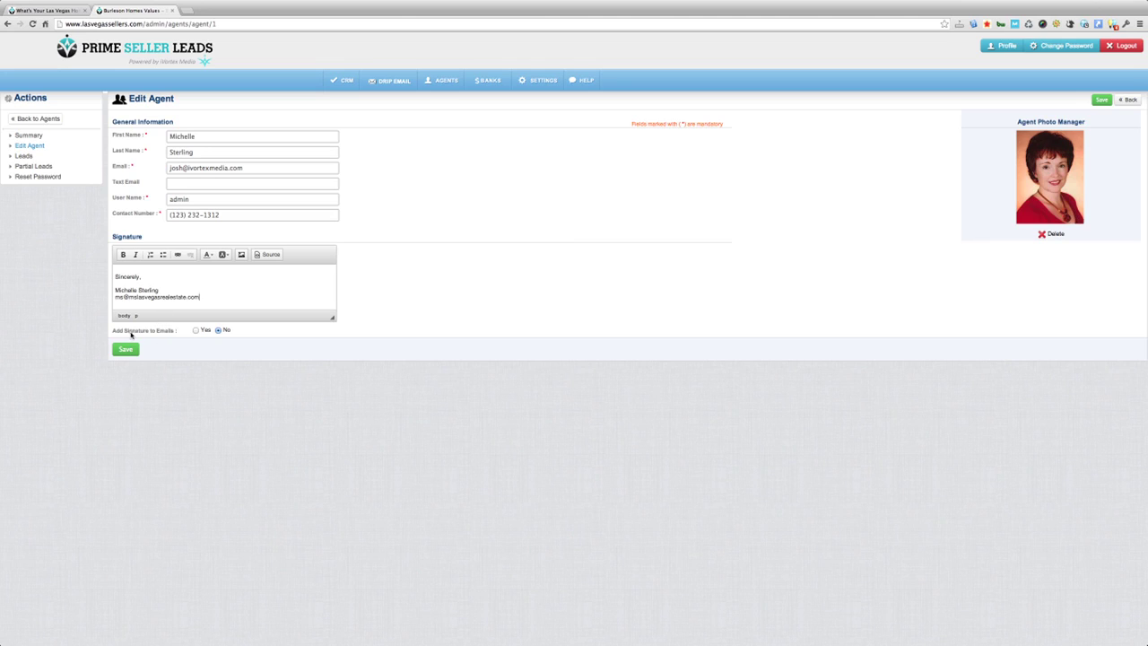
Step: Set Add Signature to Emails to Yes, save, and return to the agents list
left_click(195, 331)
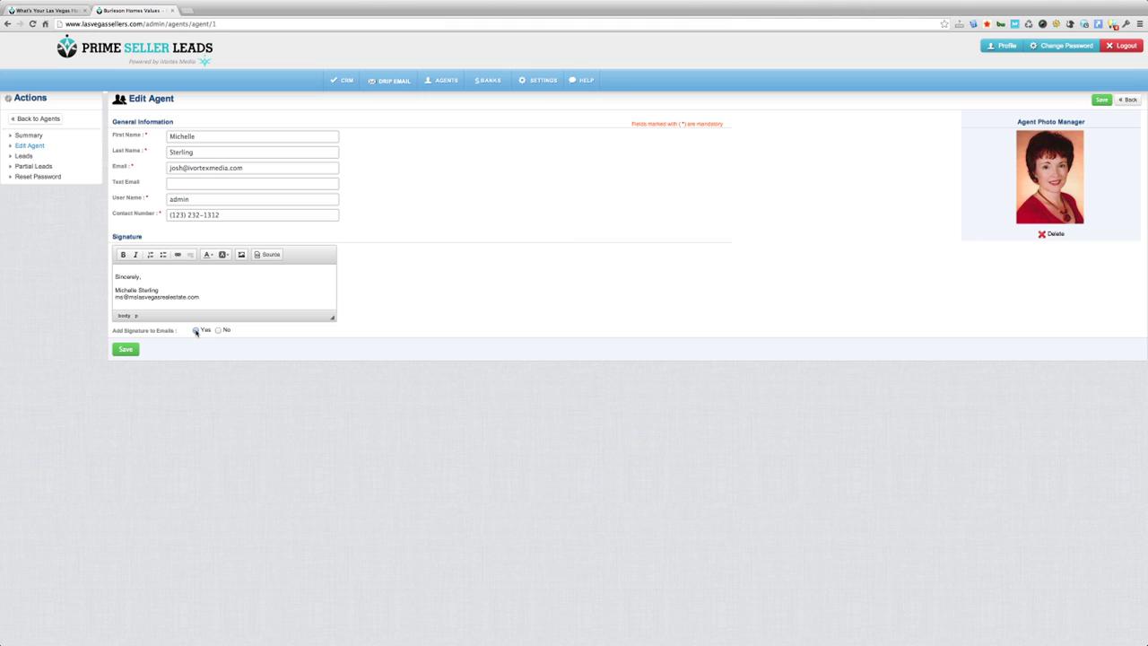
left_click(127, 349)
left_click(31, 118)
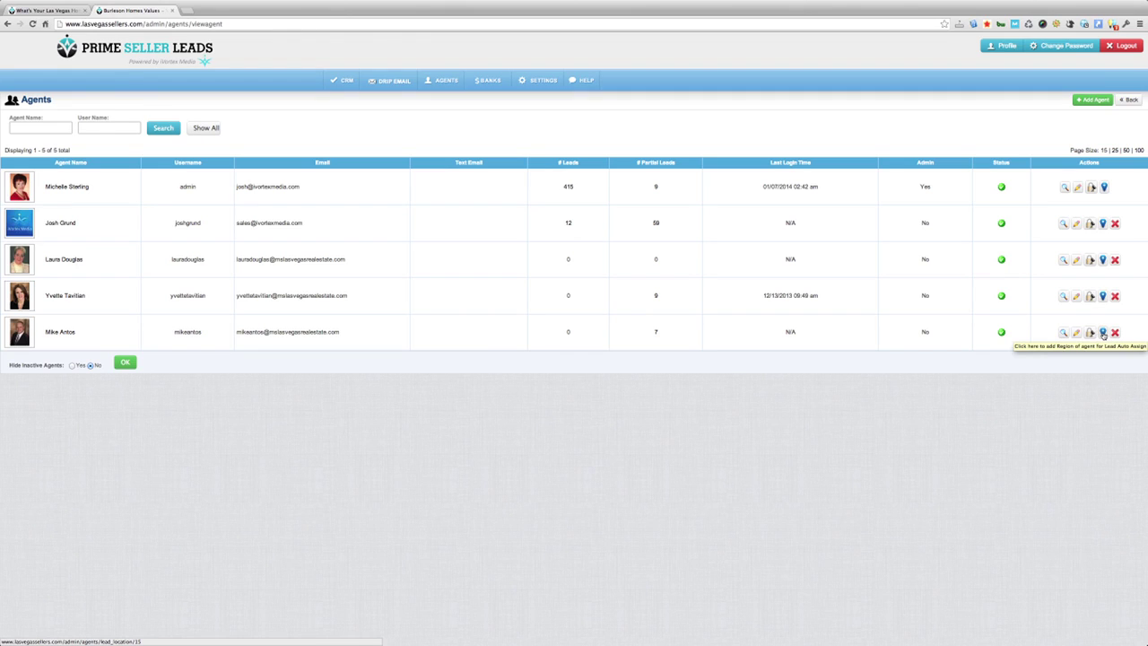
Step: Open the last agent's region map, zoom out, and check the owner of all four regions
left_click(1103, 333)
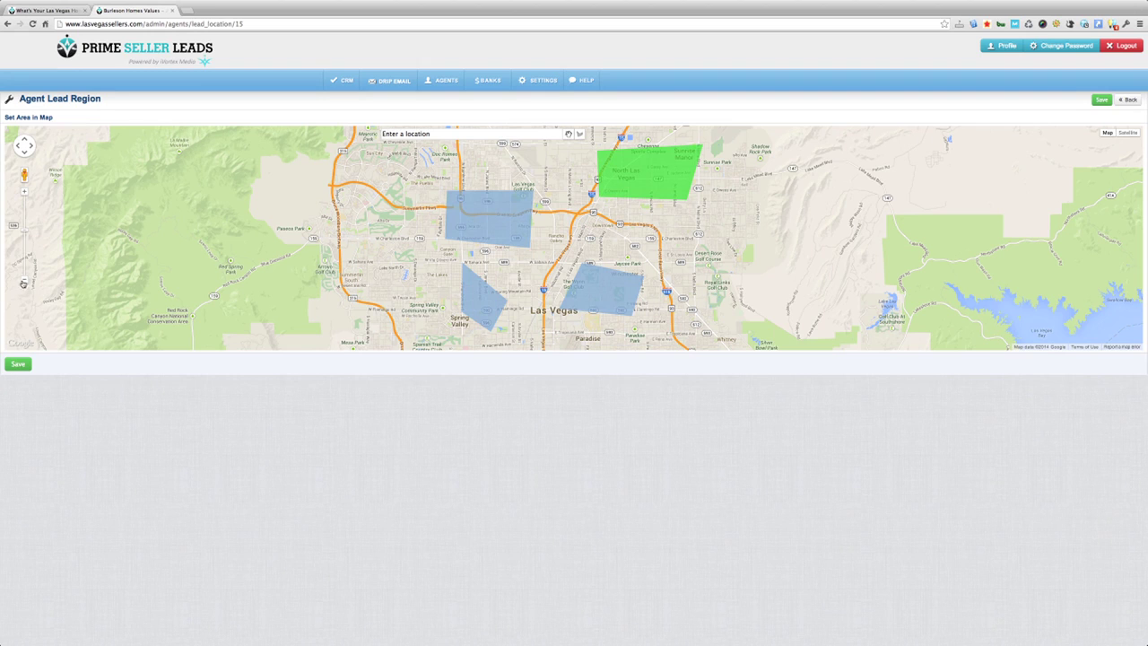
left_click(22, 283)
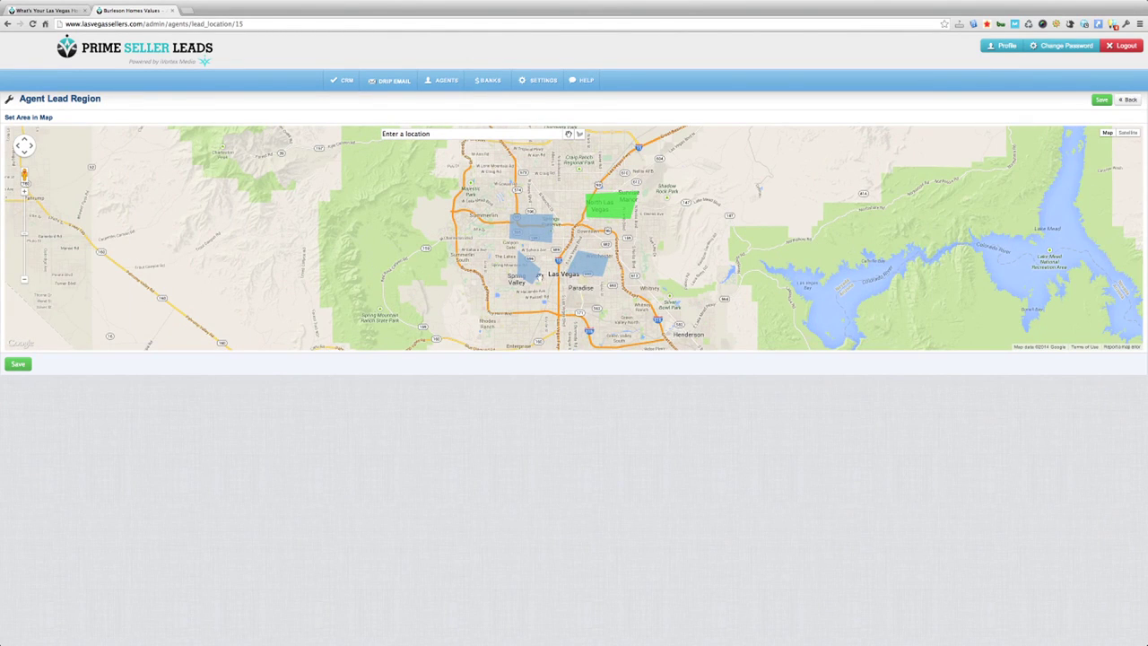
left_click(533, 233)
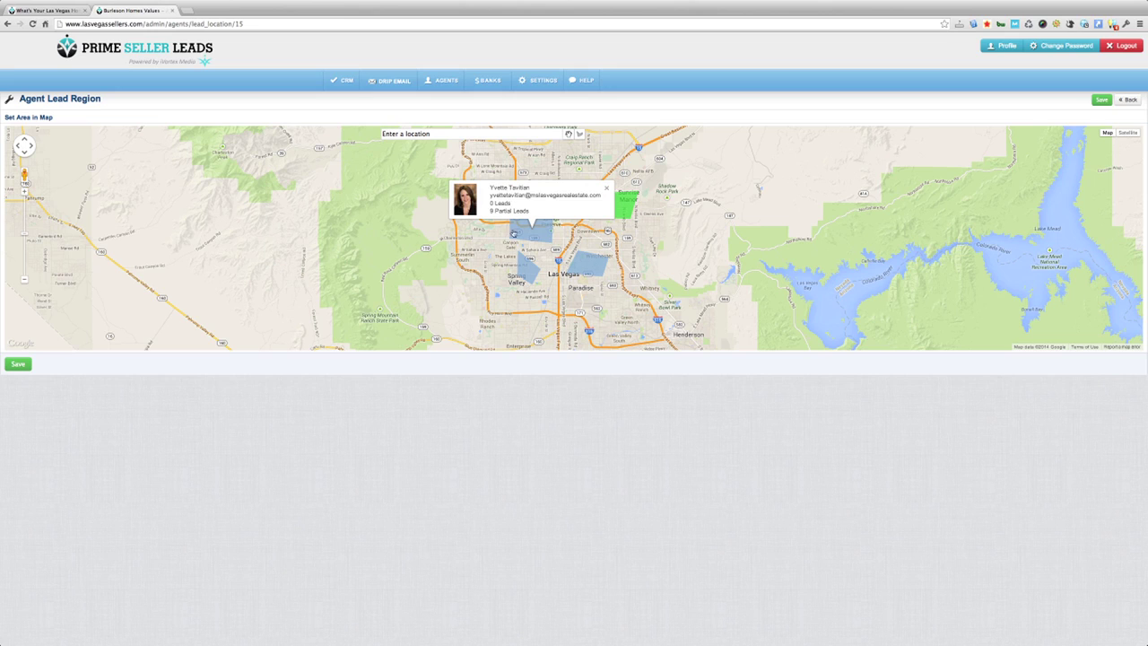
left_click(524, 271)
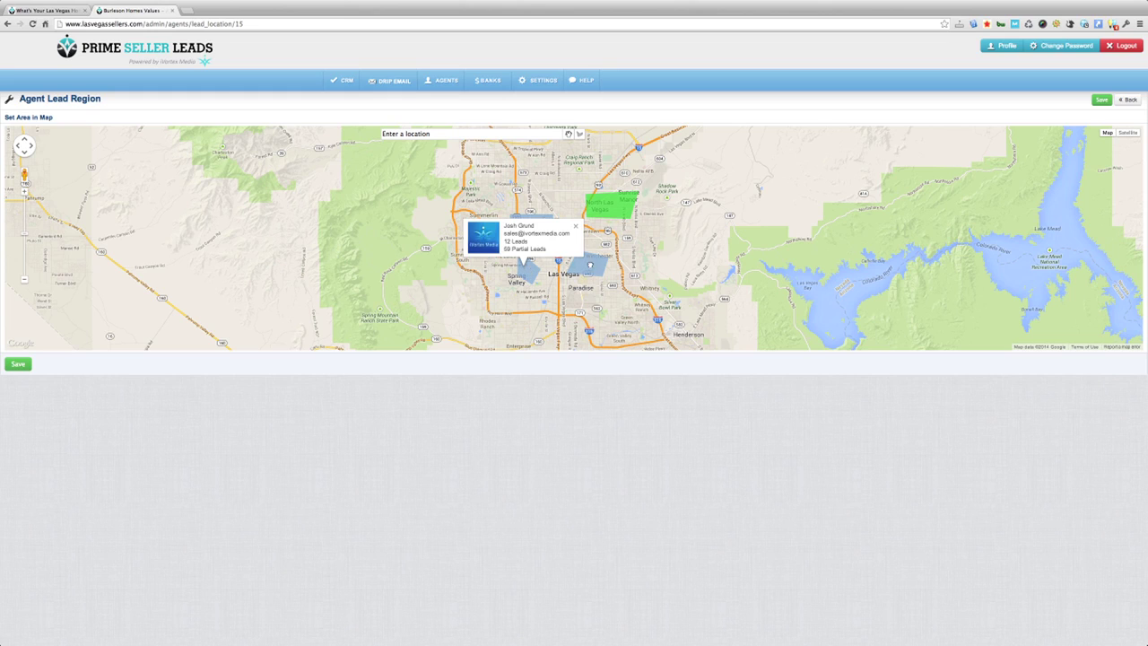
left_click(589, 266)
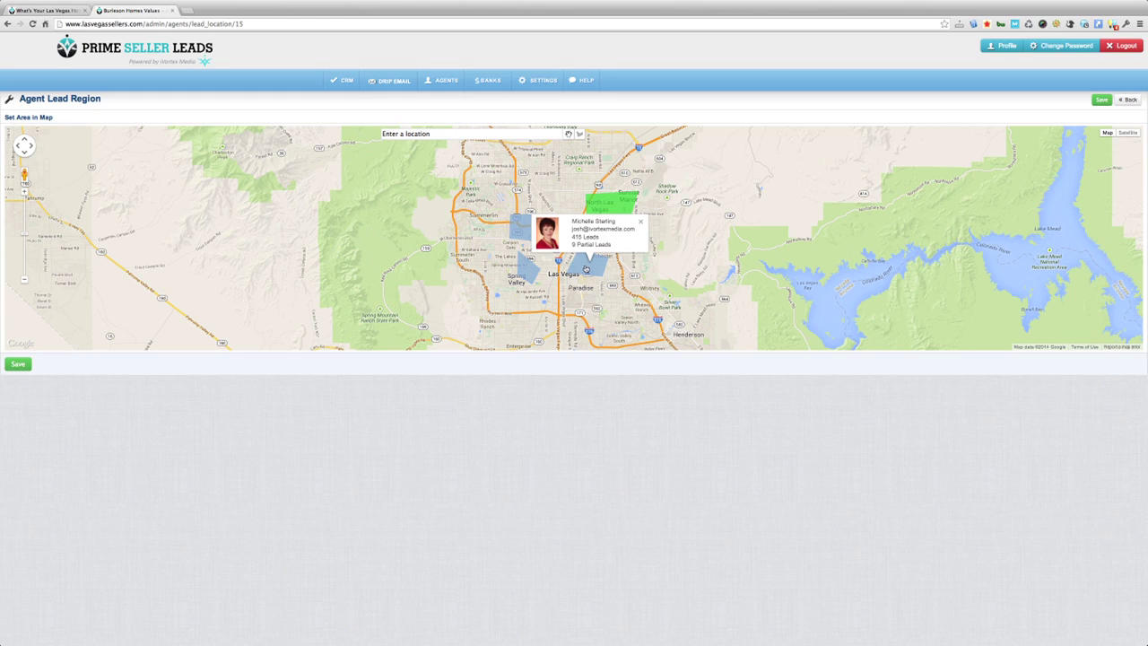
left_click(614, 204)
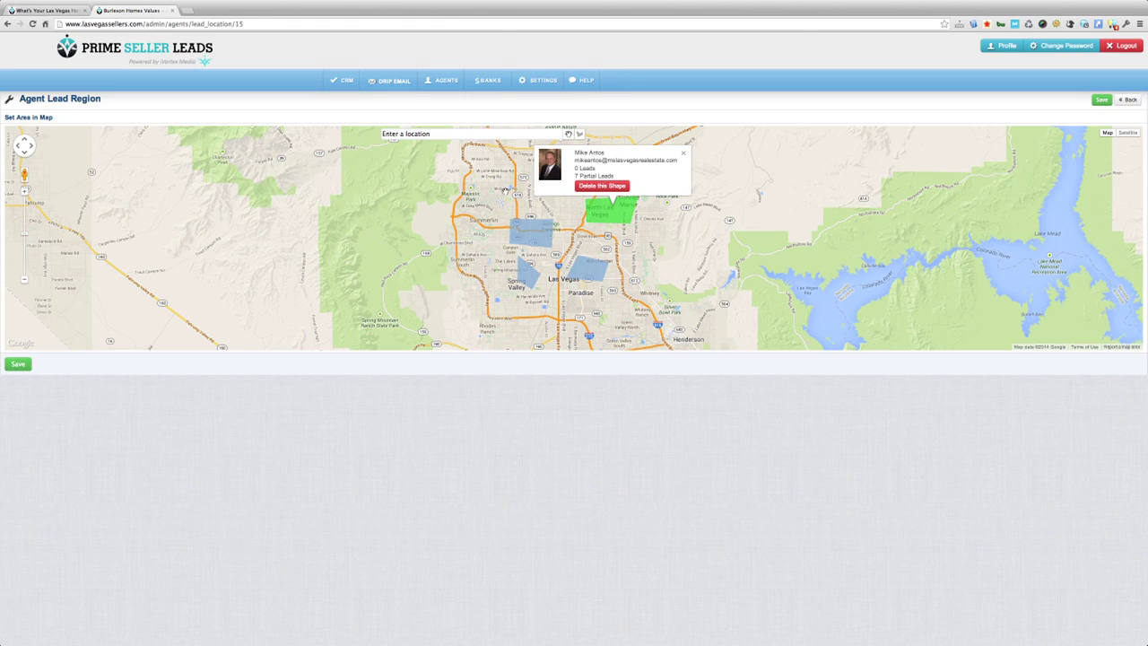
left_click(685, 156)
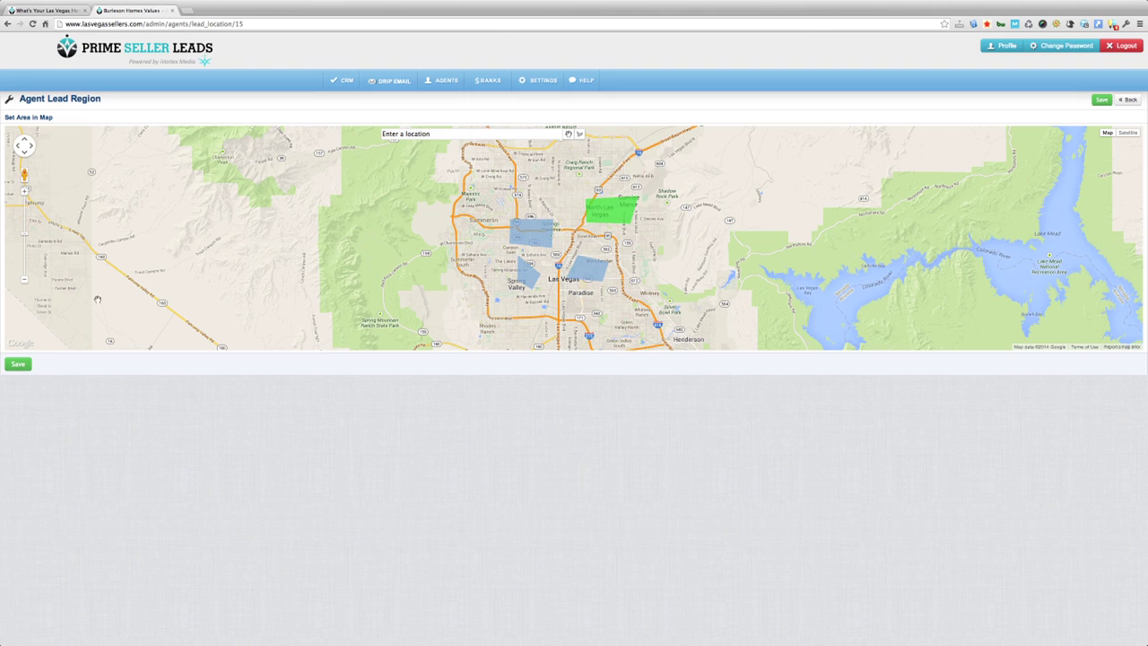
Step: Zoom in four levels and pan to central Las Vegas west of the freeway
left_click(24, 191)
left_click(23, 193)
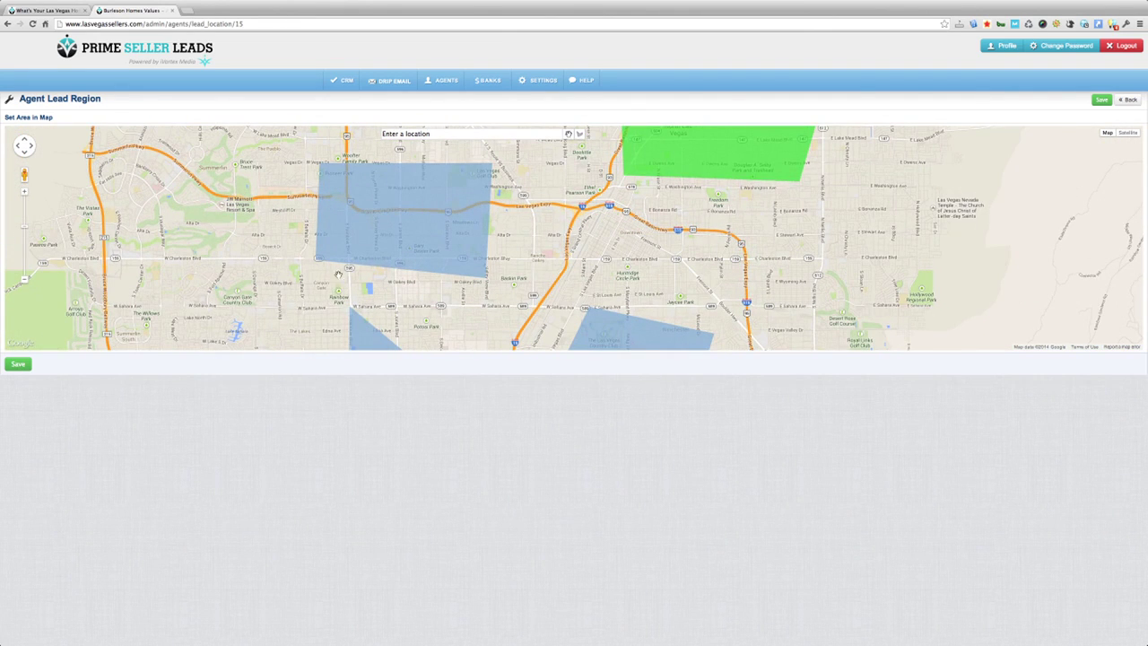
left_click(23, 192)
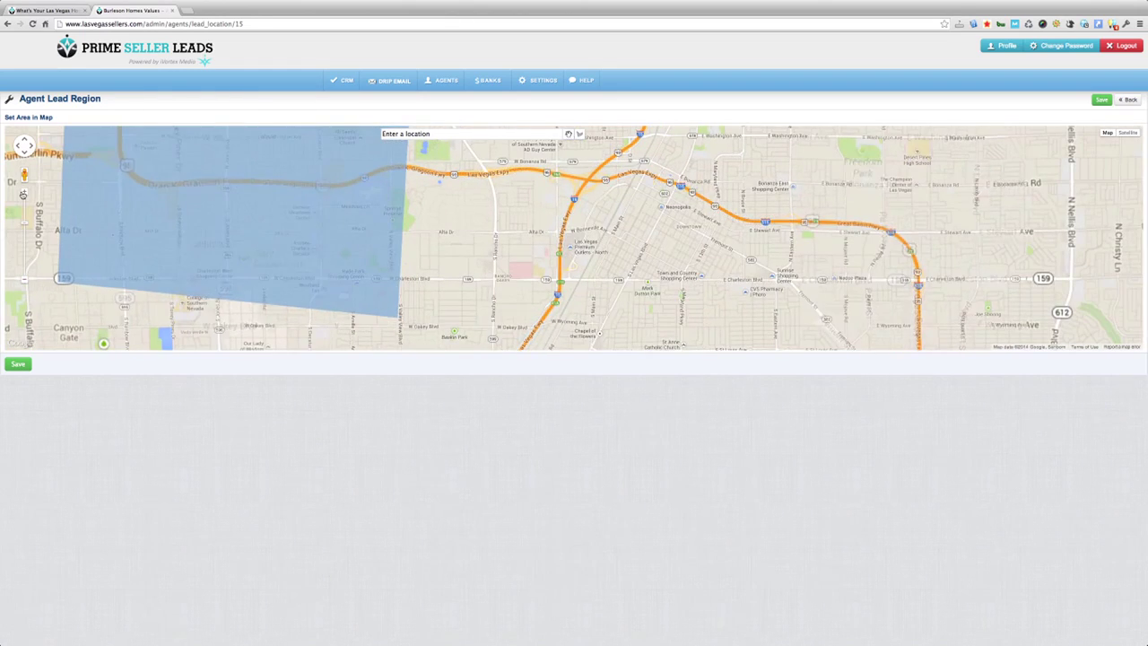
left_click(24, 193)
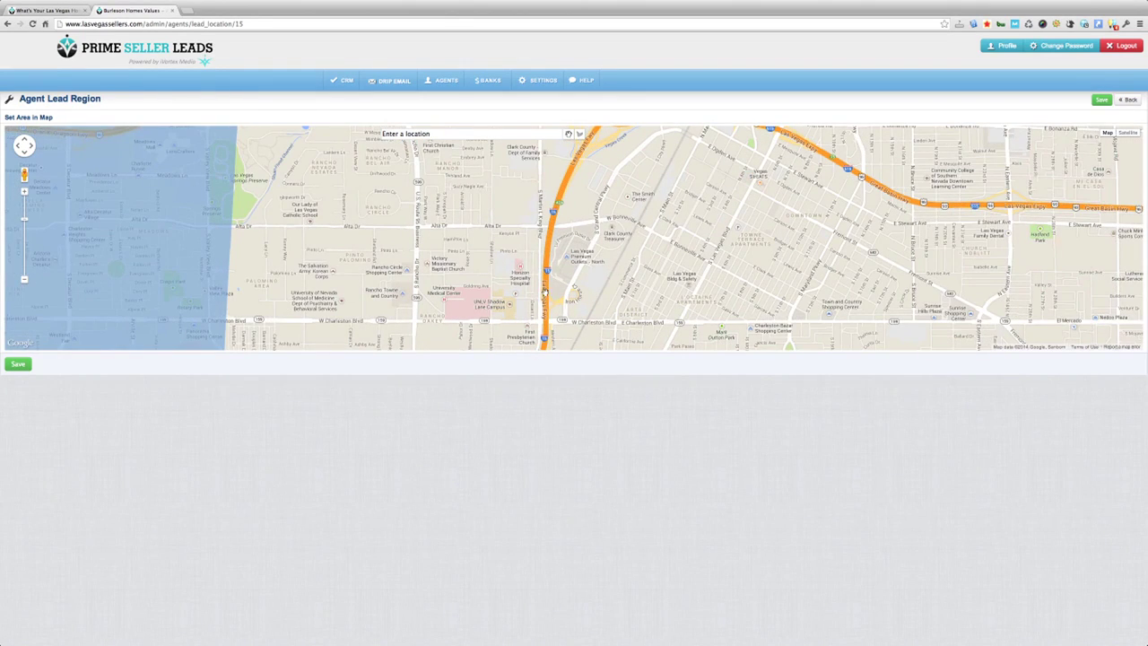
left_click_drag(719, 249, 705, 319)
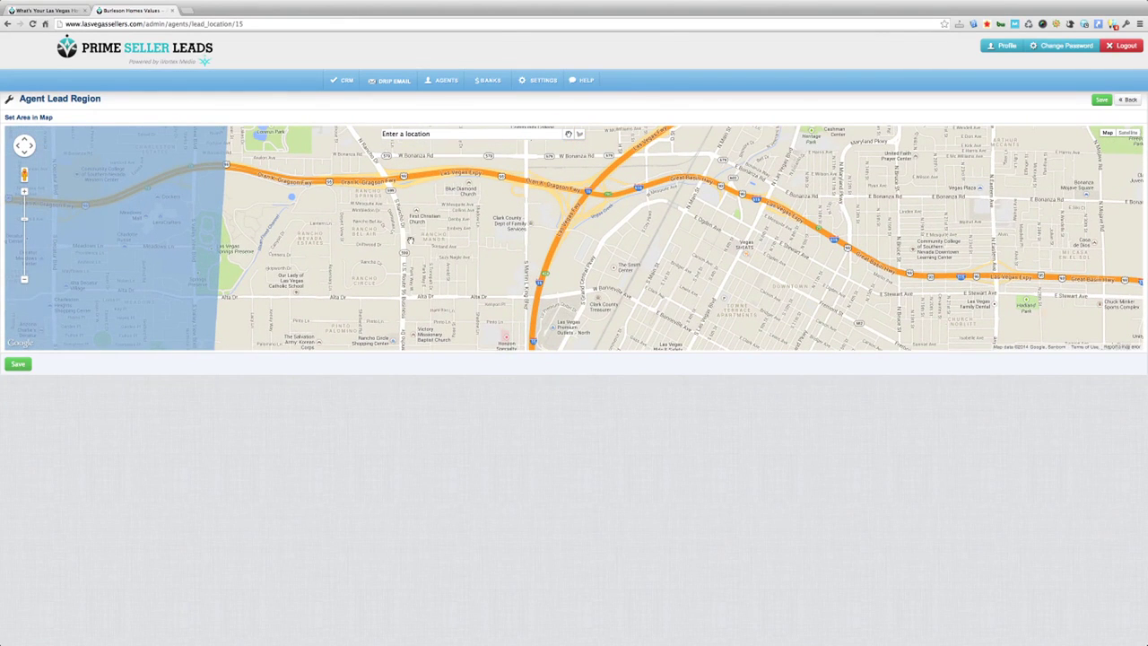
left_click_drag(408, 240, 413, 262)
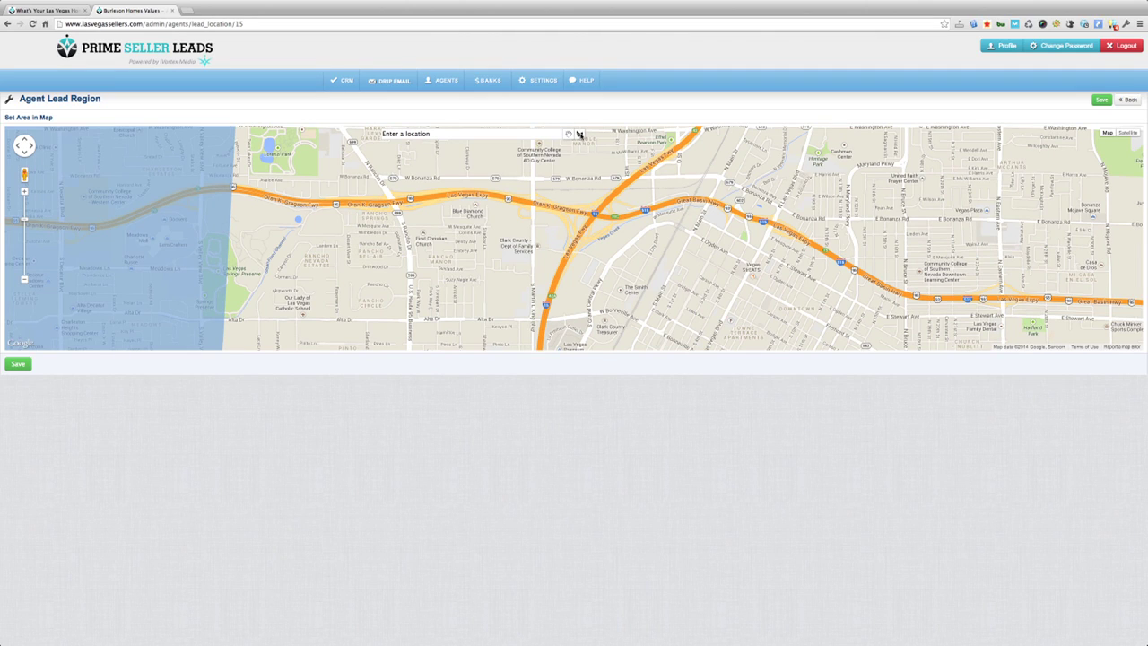
Step: Draw a small polygon lead region near downtown and save it
left_click(579, 134)
left_click(400, 231)
left_click(344, 267)
left_click(347, 233)
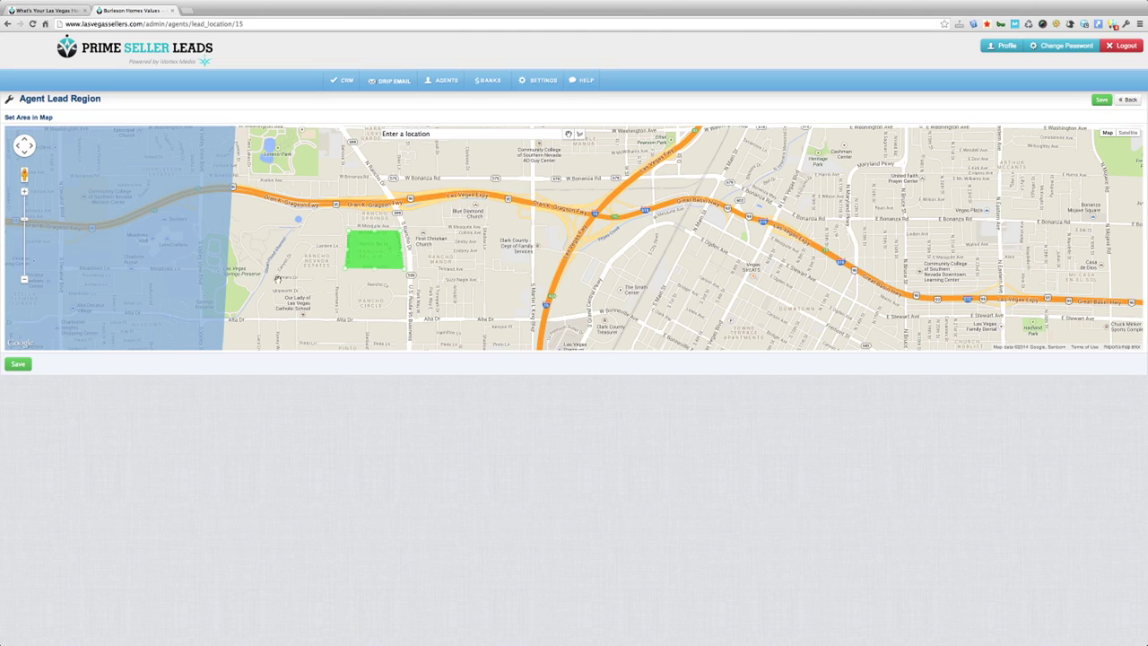
left_click(569, 133)
left_click(18, 364)
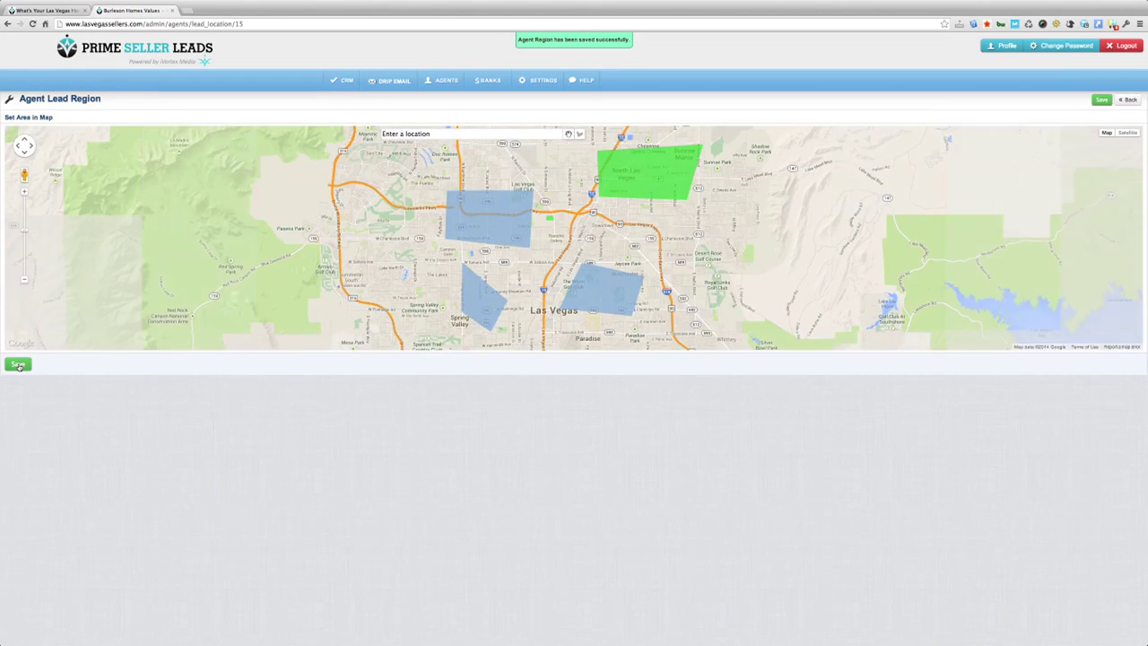
left_click(550, 220)
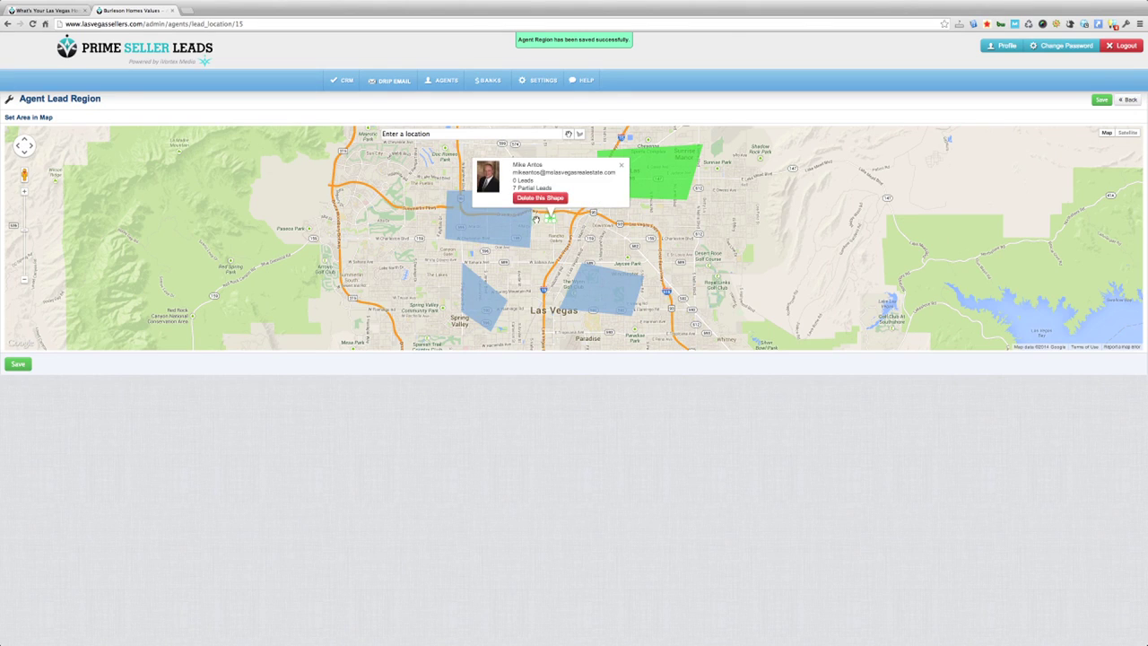
left_click(661, 185)
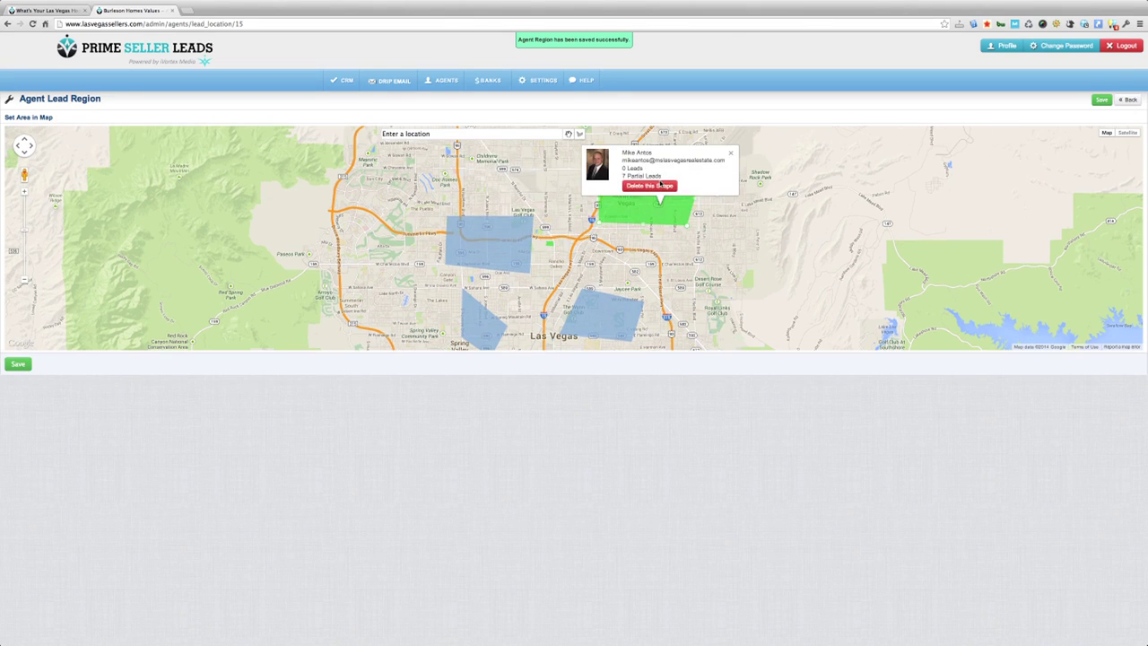
left_click(551, 243)
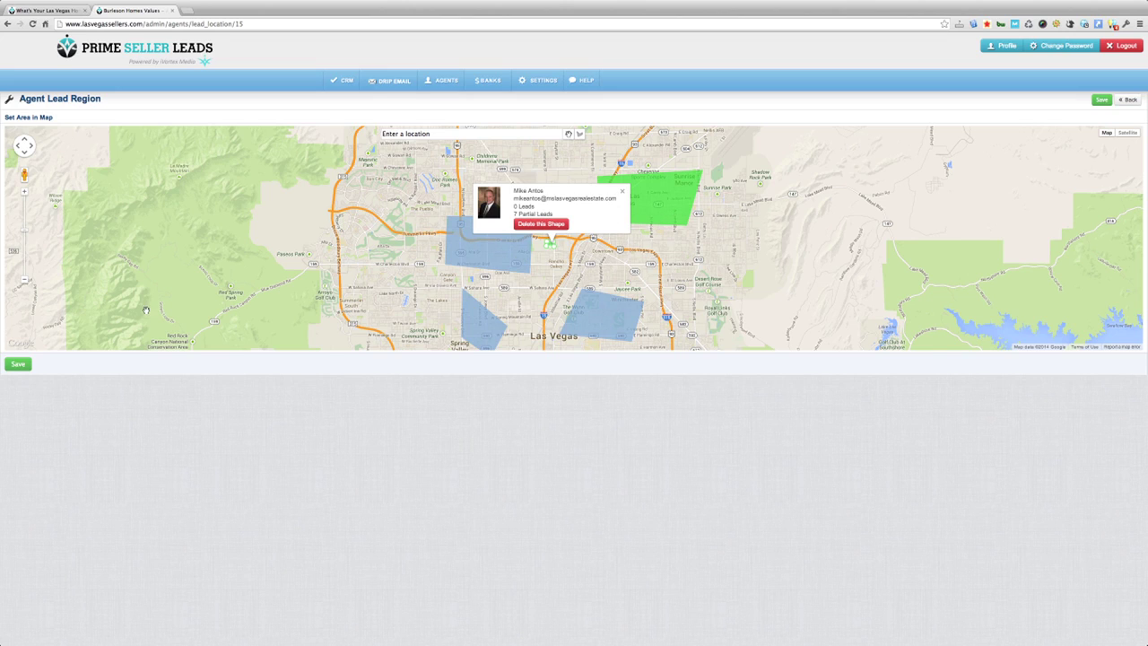
left_click(19, 365)
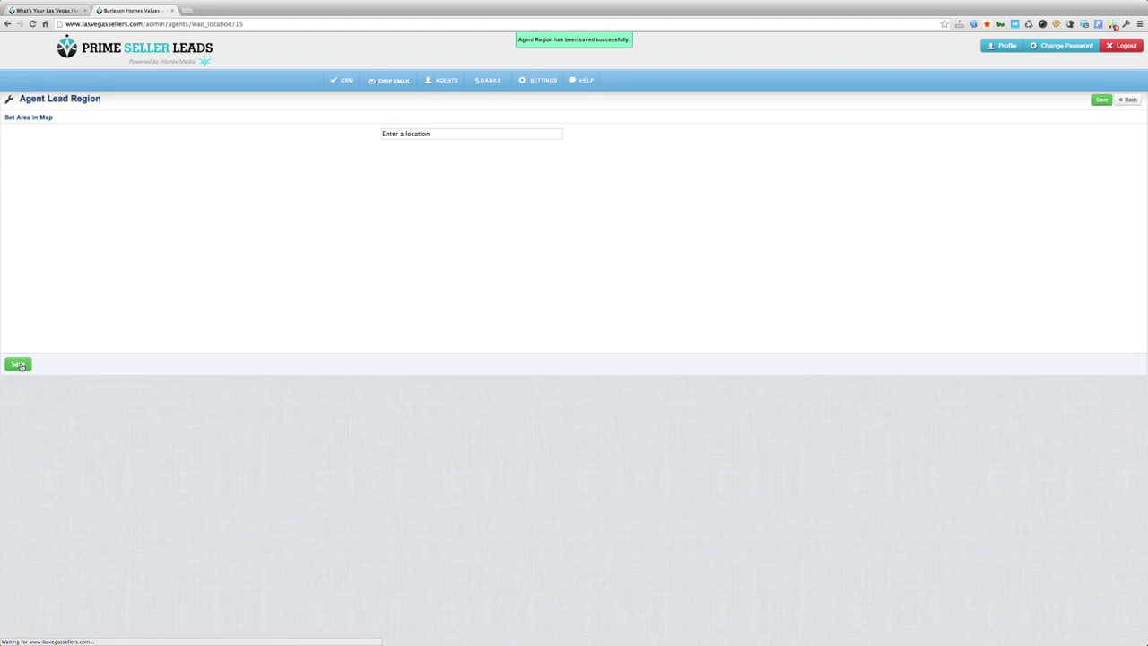